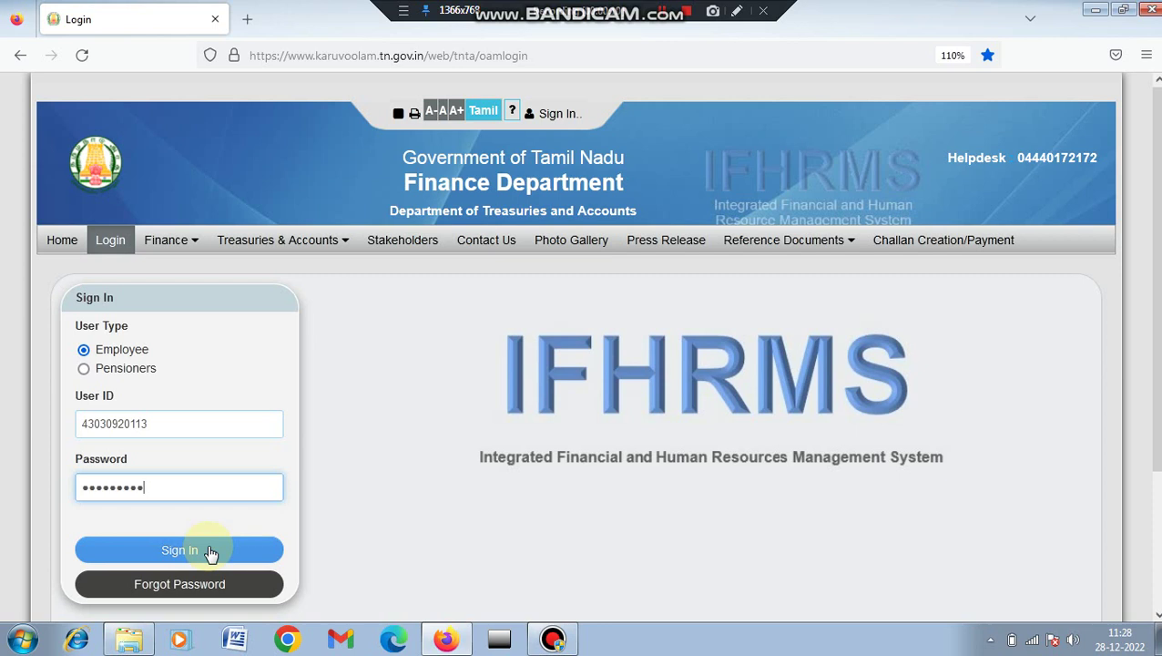
- Sign in to the employee account with the filled-in credentials and open the Finance area
{"action": "left_click", "coordinate": [210, 551]}
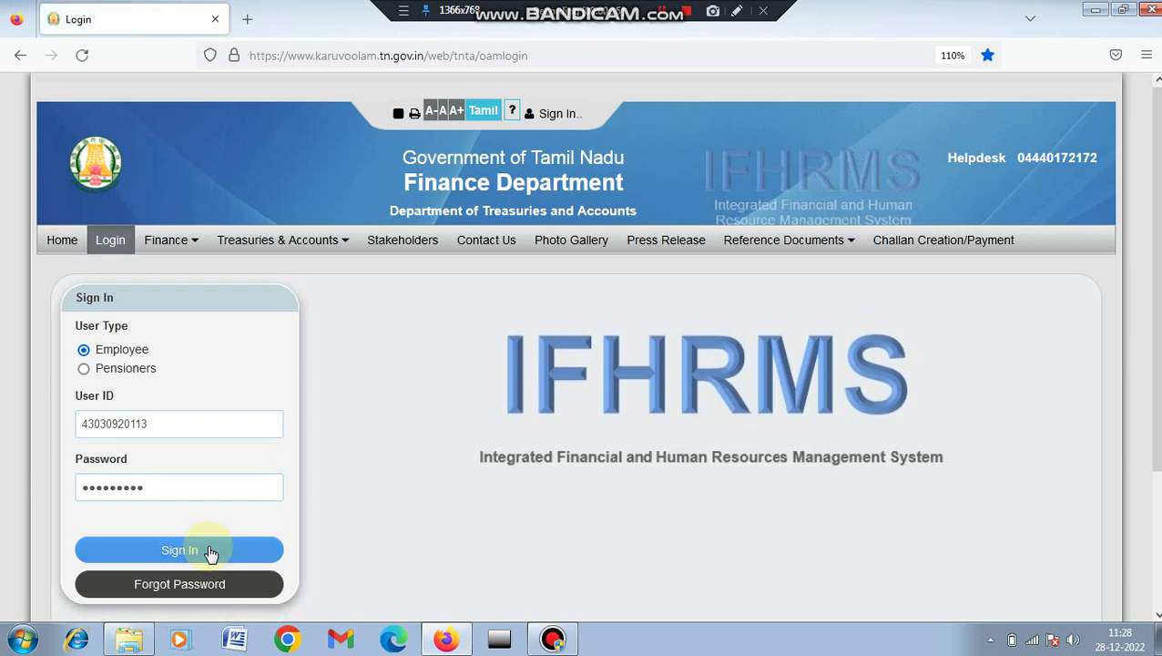
{"action": "left_click", "coordinate": [569, 366]}
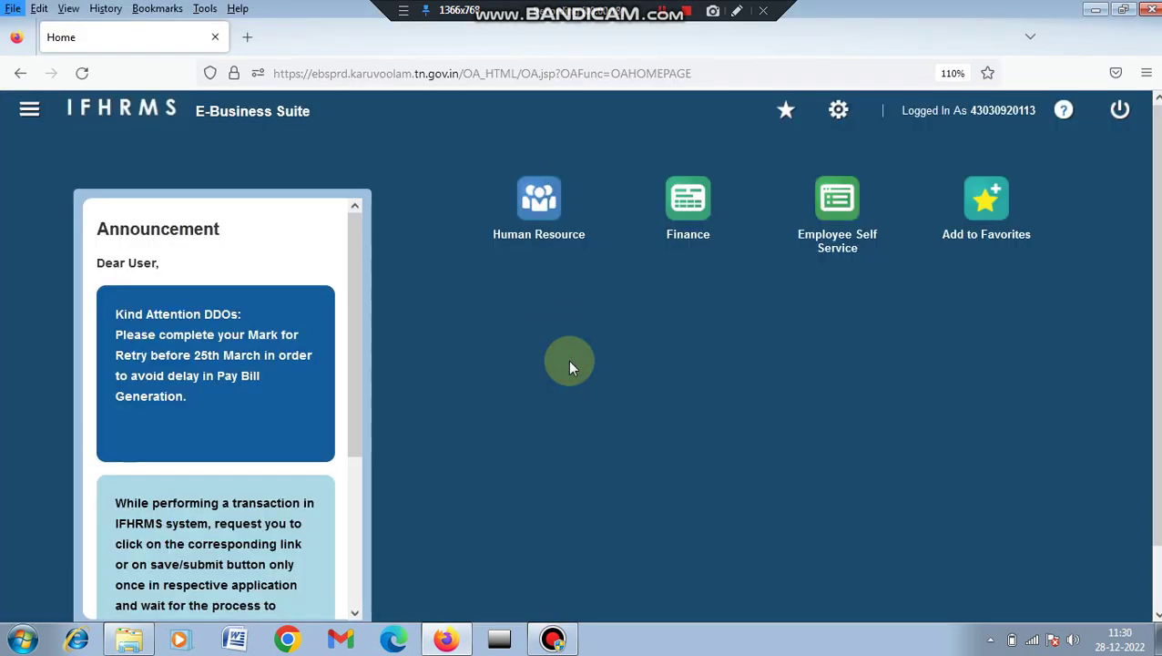
{"action": "left_click", "coordinate": [686, 248]}
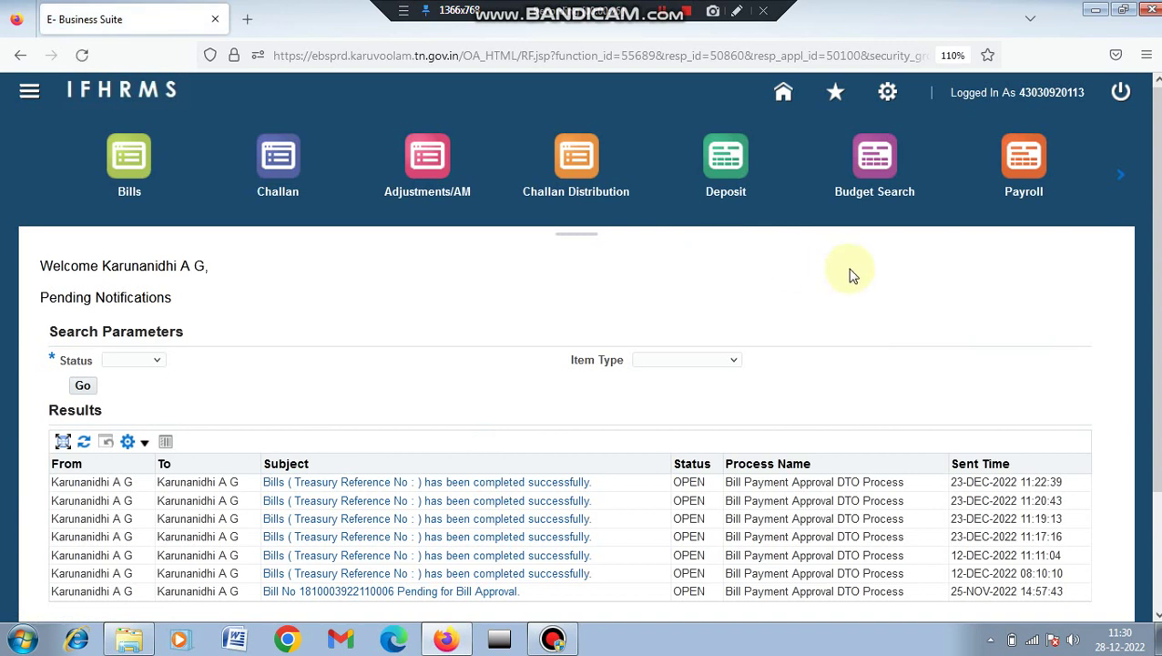
- Go to the Dues and Deductions page of Pay Service
{"action": "left_click", "coordinate": [1122, 178]}
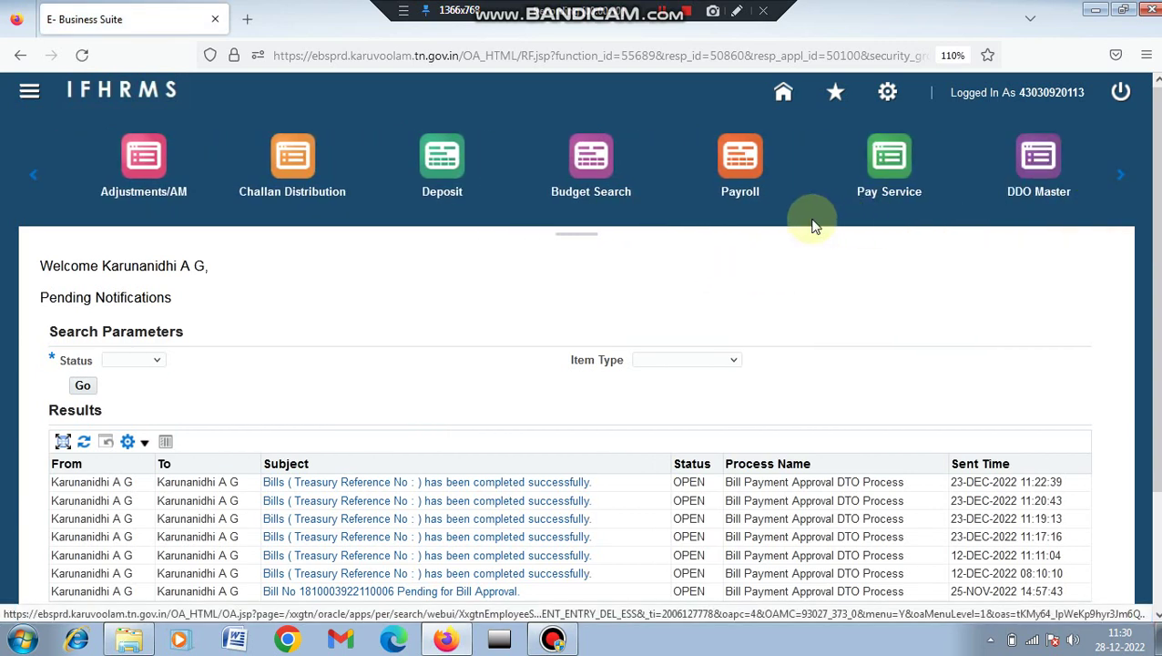
{"action": "left_click", "coordinate": [888, 193]}
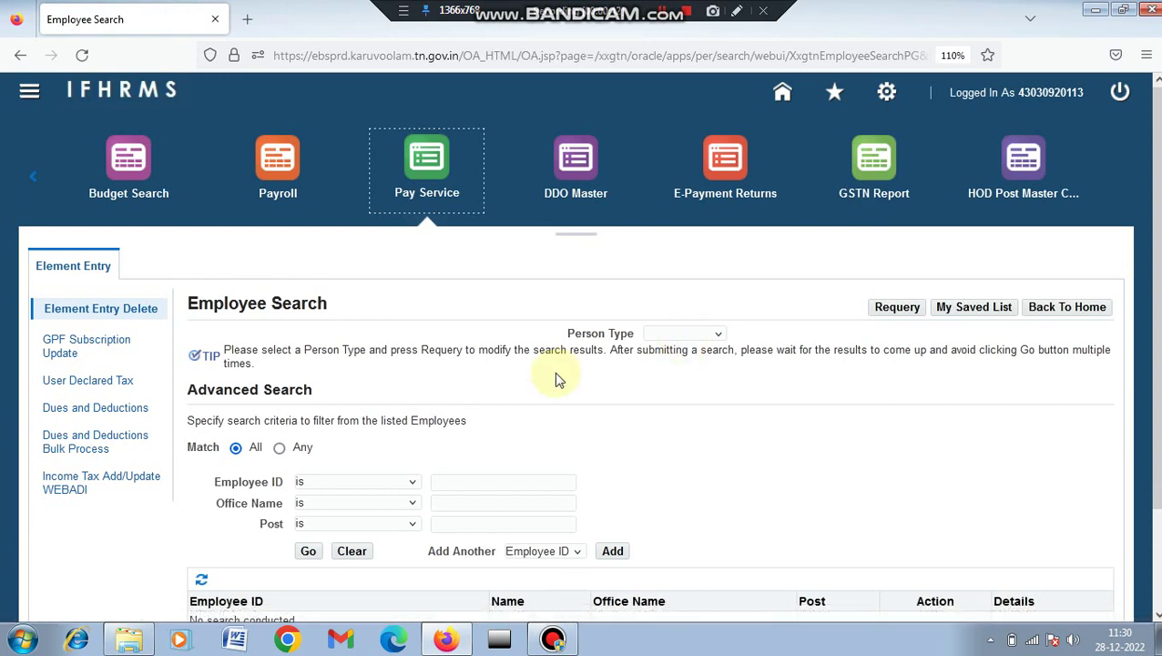
{"action": "left_click", "coordinate": [119, 416]}
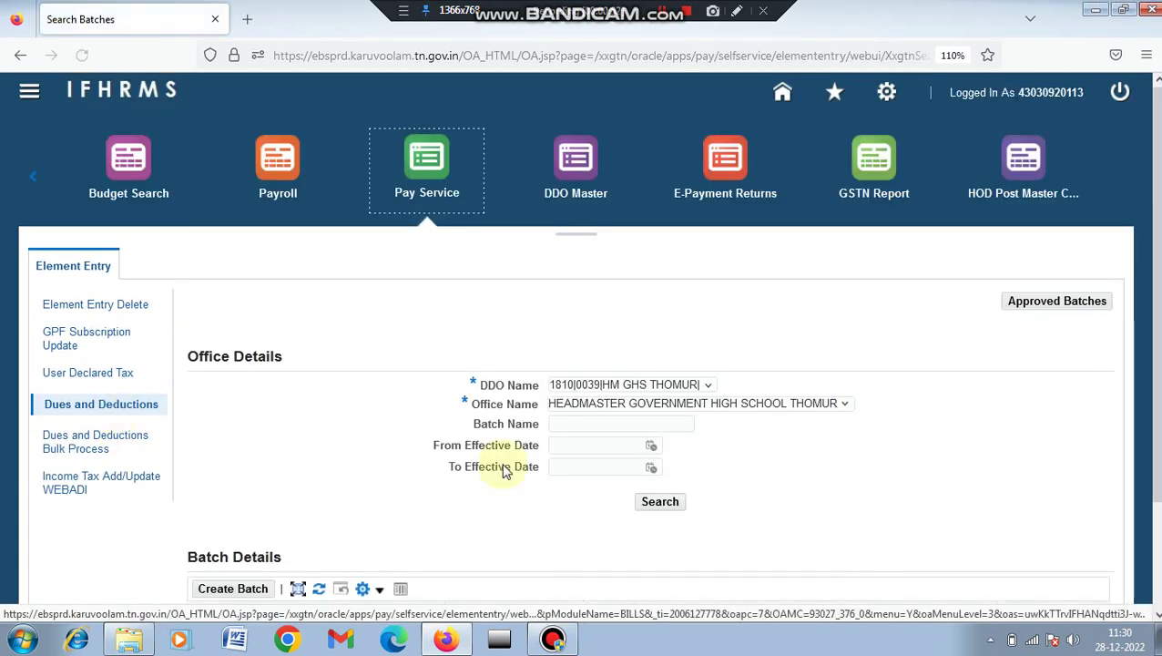
- Create a new dues and deductions batch with the effective date 01-Dec-2022
{"action": "left_click", "coordinate": [1155, 306]}
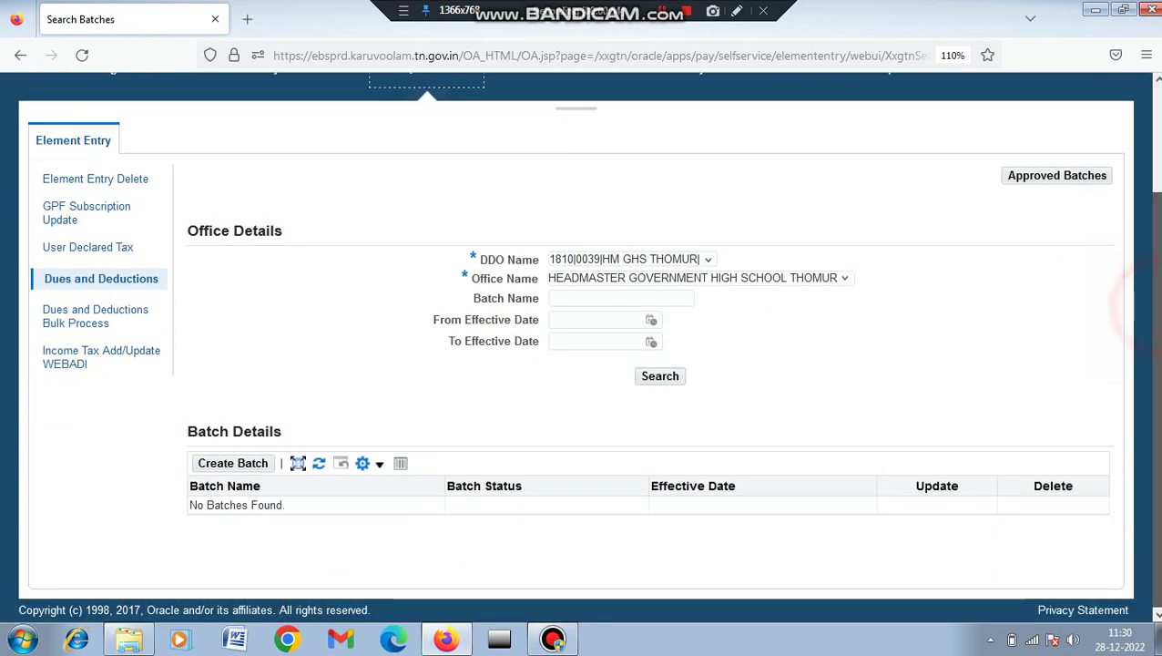
{"action": "left_click", "coordinate": [232, 464]}
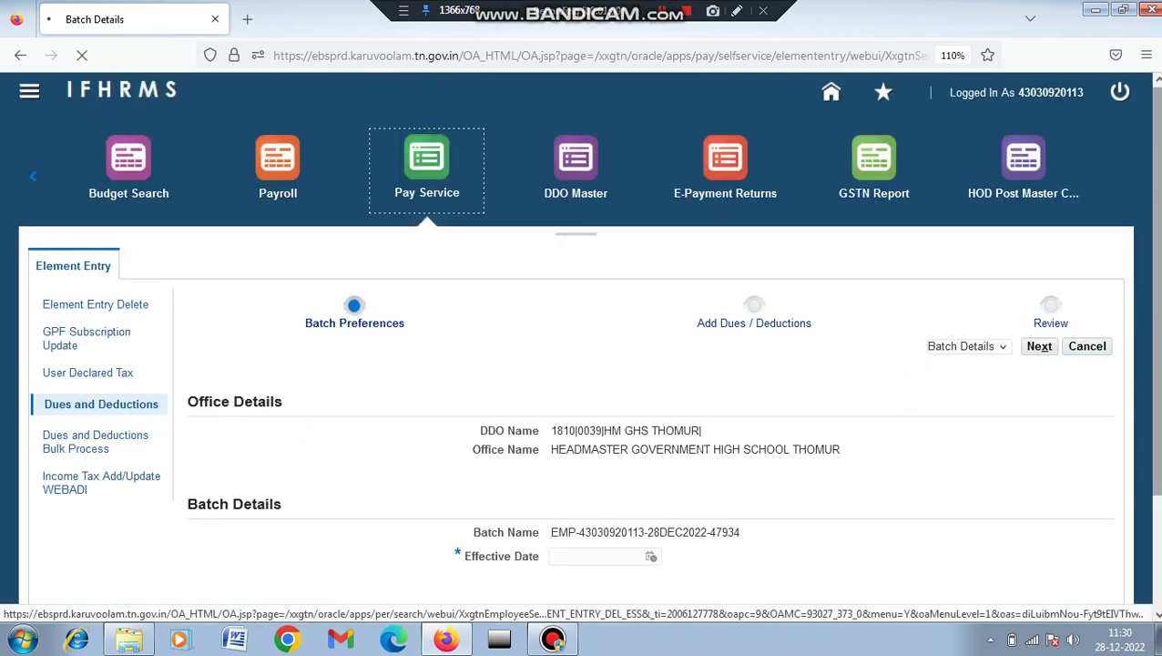
{"action": "scroll", "coordinate": [804, 545], "scroll_direction": "down", "scroll_amount": 3}
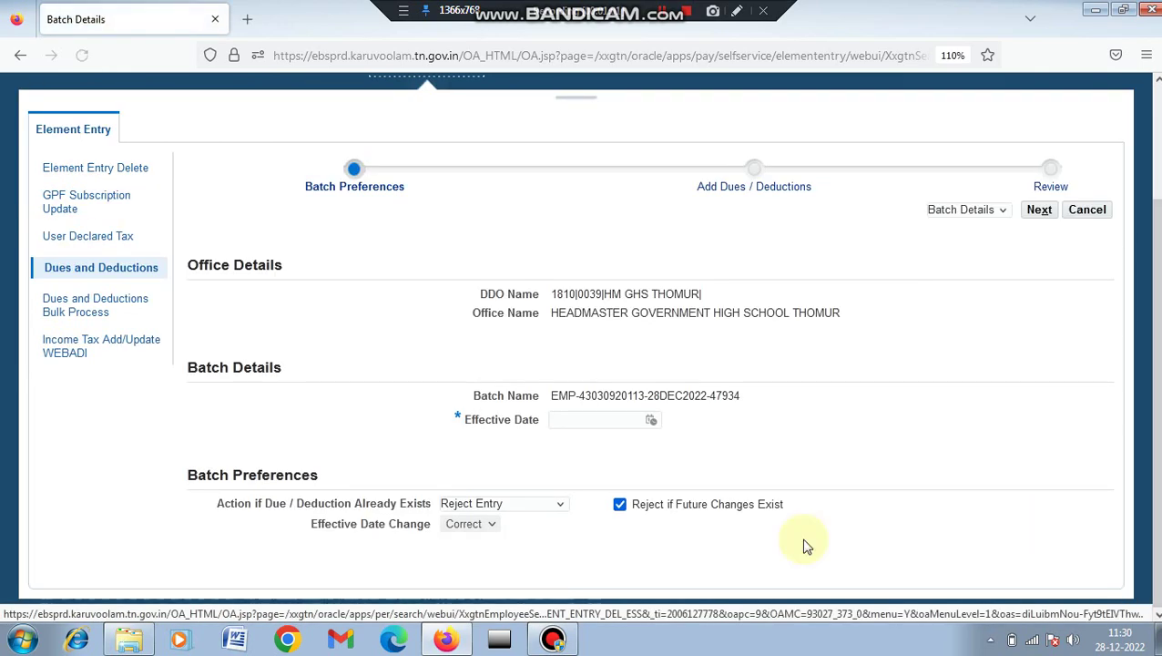
{"action": "left_click", "coordinate": [651, 422]}
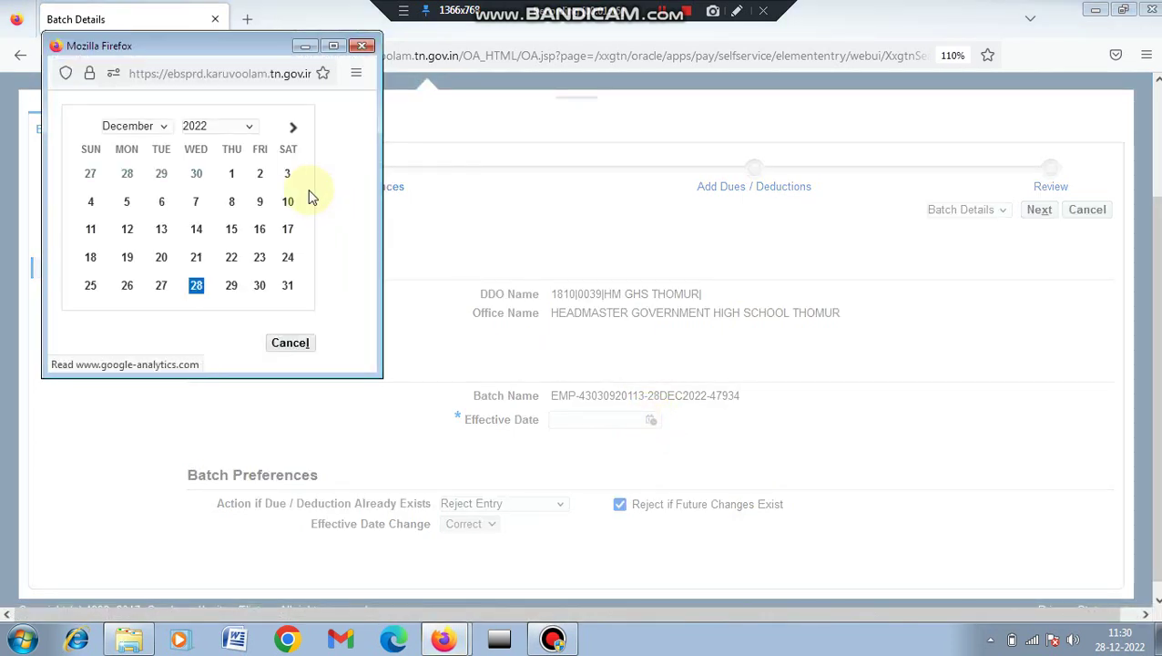
{"action": "left_click", "coordinate": [233, 178]}
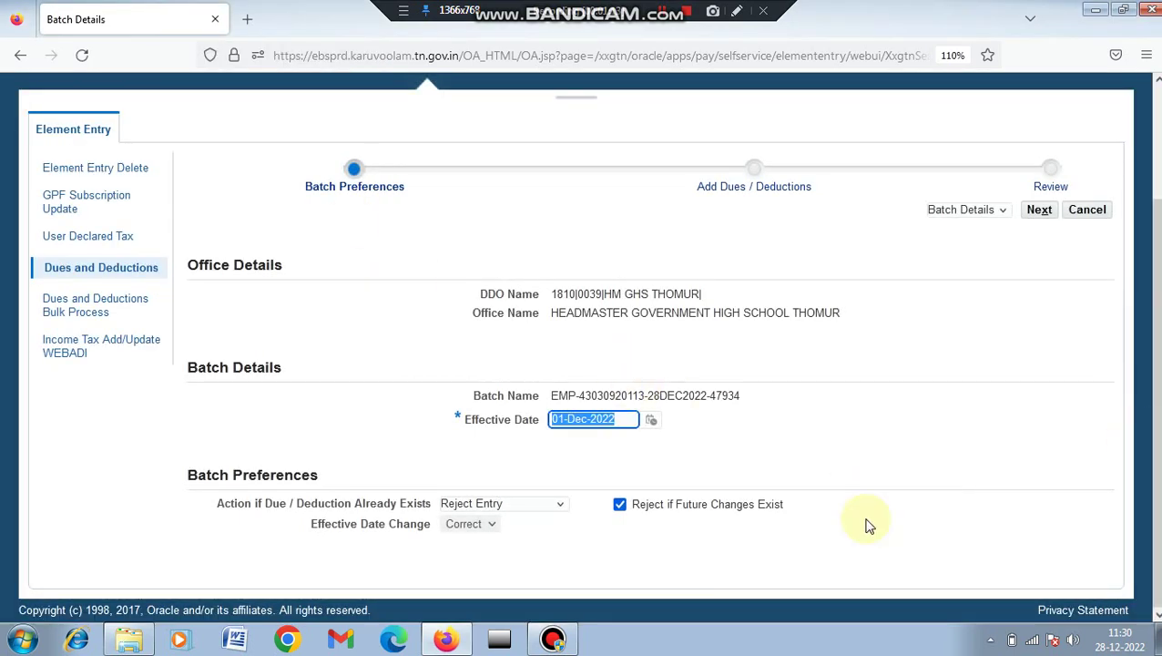
- Set the batch's action for already existing dues or deductions to Create New Entry and proceed to Add Dues / Deductions
{"action": "left_click", "coordinate": [563, 508]}
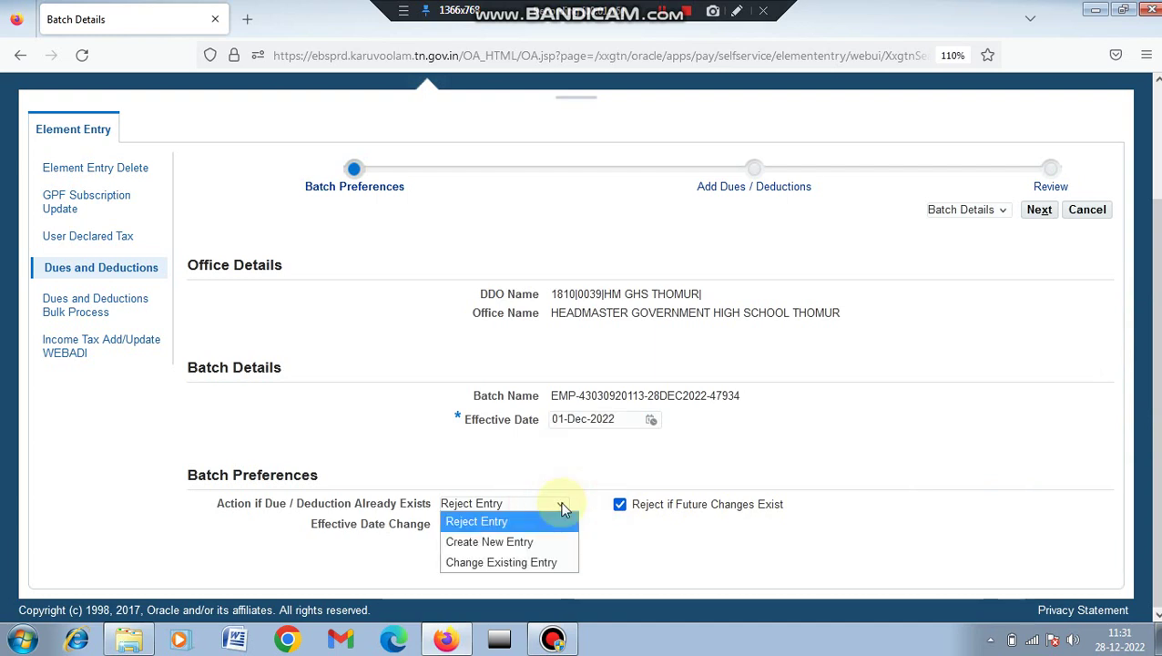
{"action": "left_click", "coordinate": [530, 543]}
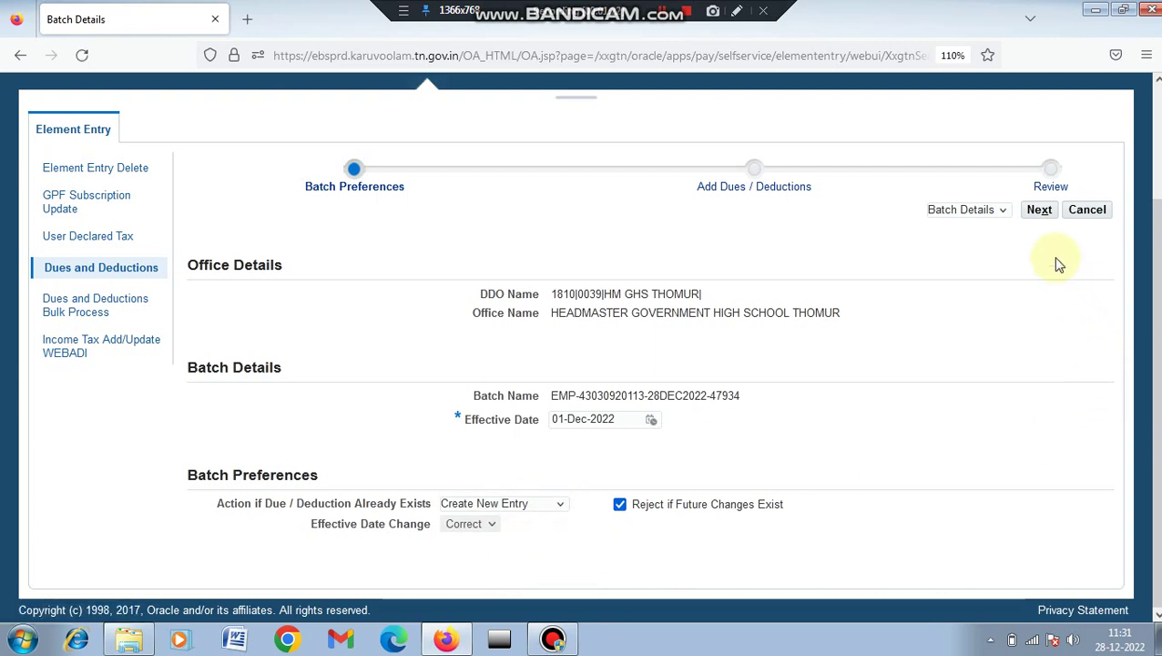
{"action": "left_click", "coordinate": [1041, 212]}
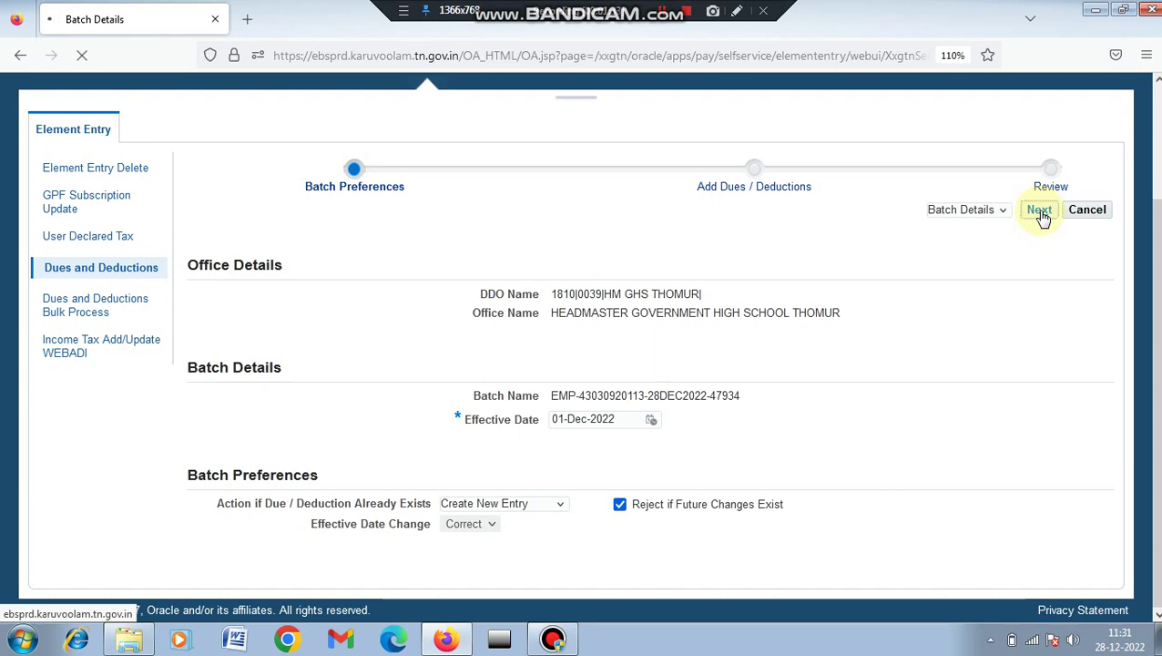
- Set the copy row preference to Copy By Employee and add a row to the dues and deduction entries
{"action": "left_click", "coordinate": [349, 402]}
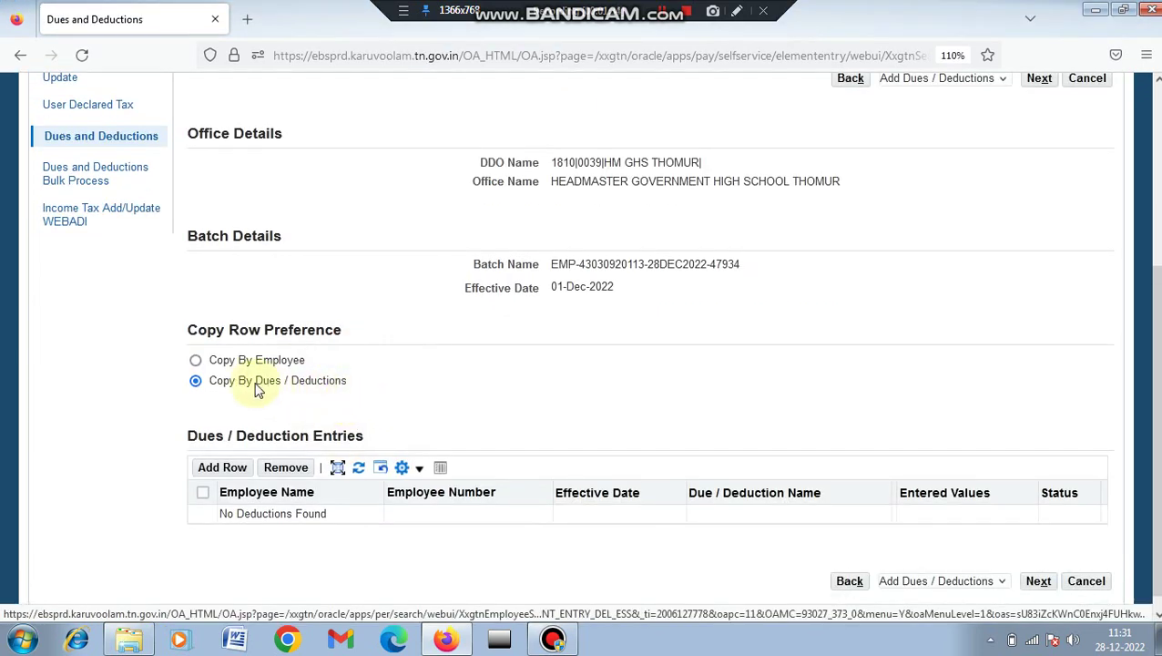
{"action": "left_click", "coordinate": [197, 363]}
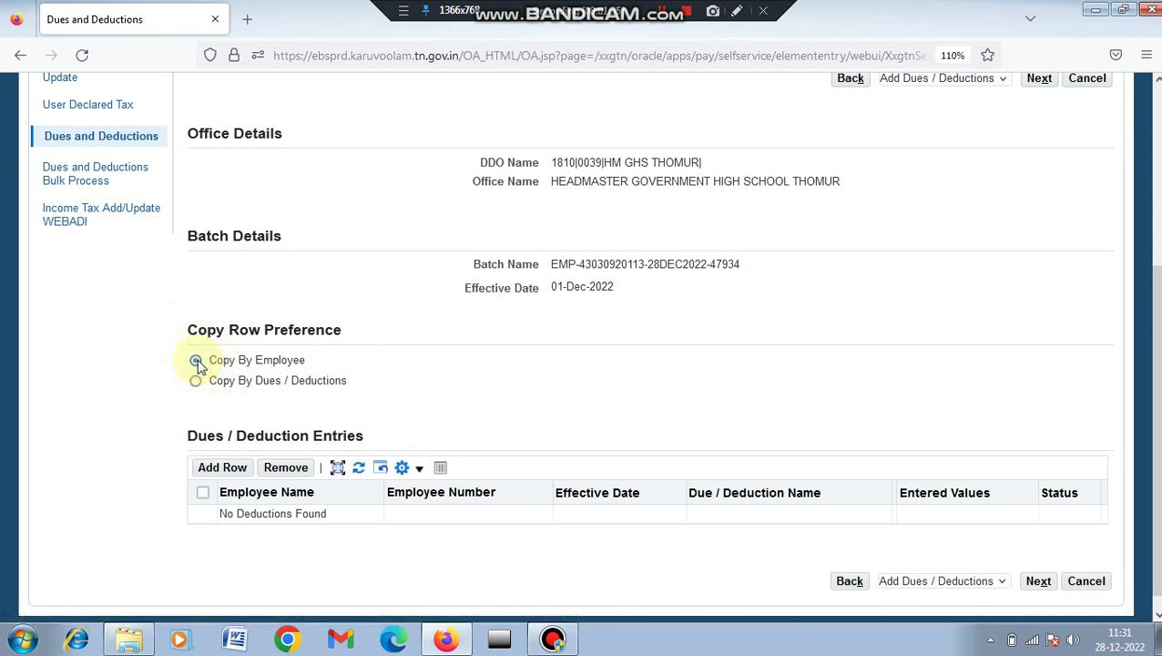
{"action": "left_click", "coordinate": [234, 474]}
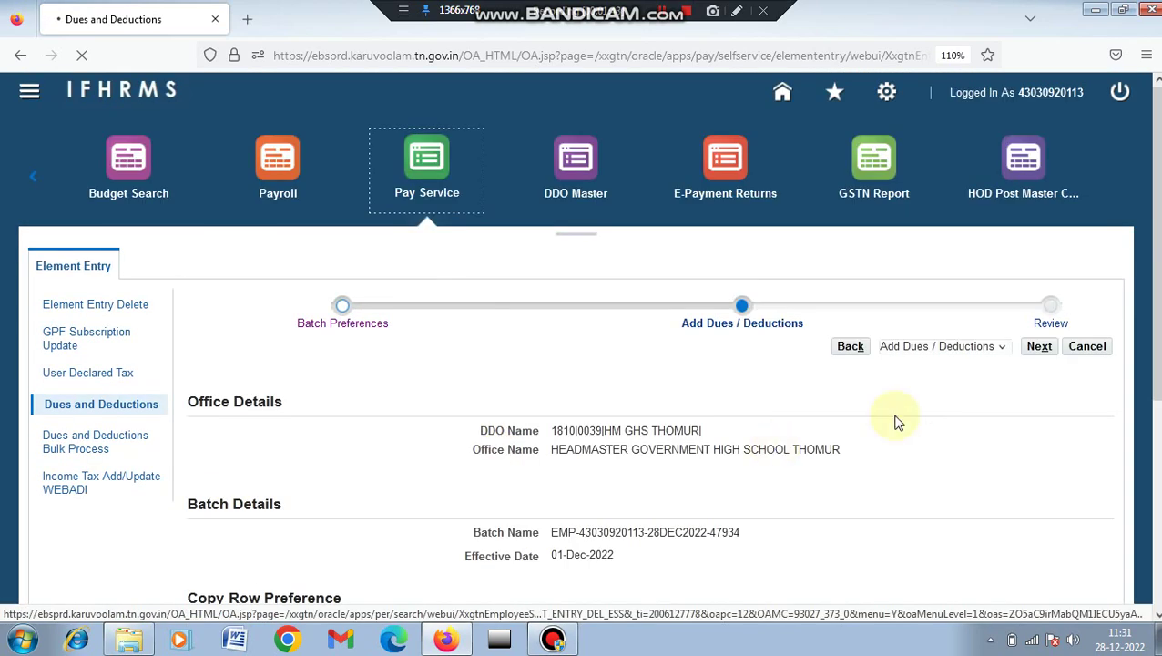
- Fill in the employee's number in the new entry row and choose EMP Bonus as its due name
{"action": "scroll", "coordinate": [820, 410], "scroll_direction": "down", "scroll_amount": 4}
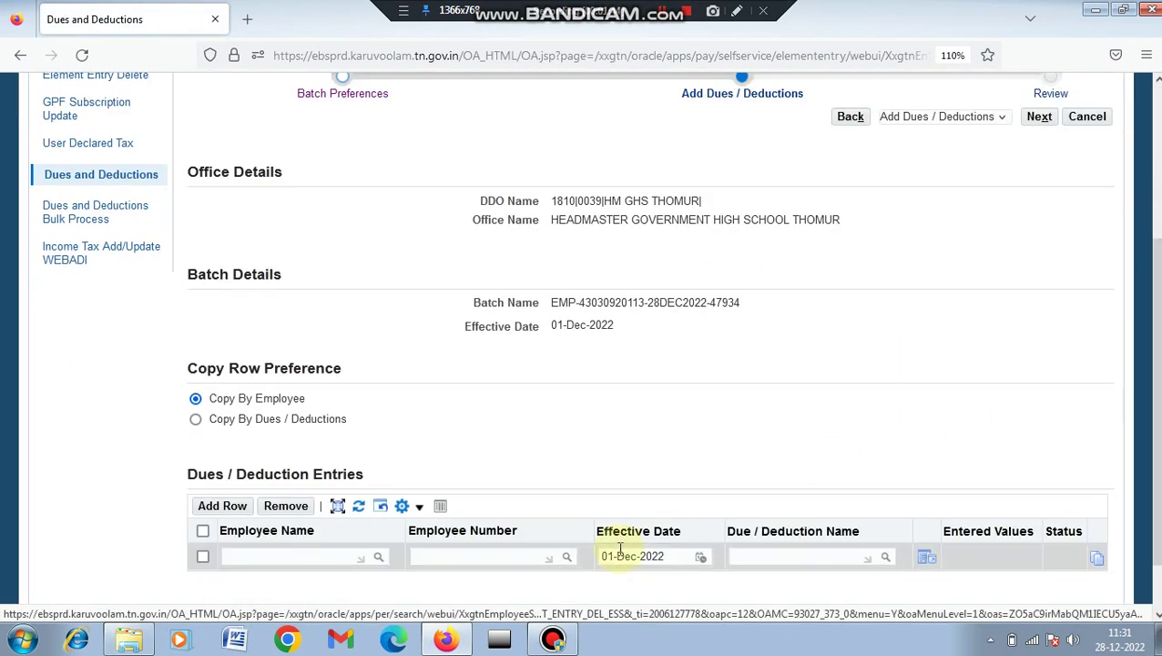
{"action": "left_click", "coordinate": [427, 560]}
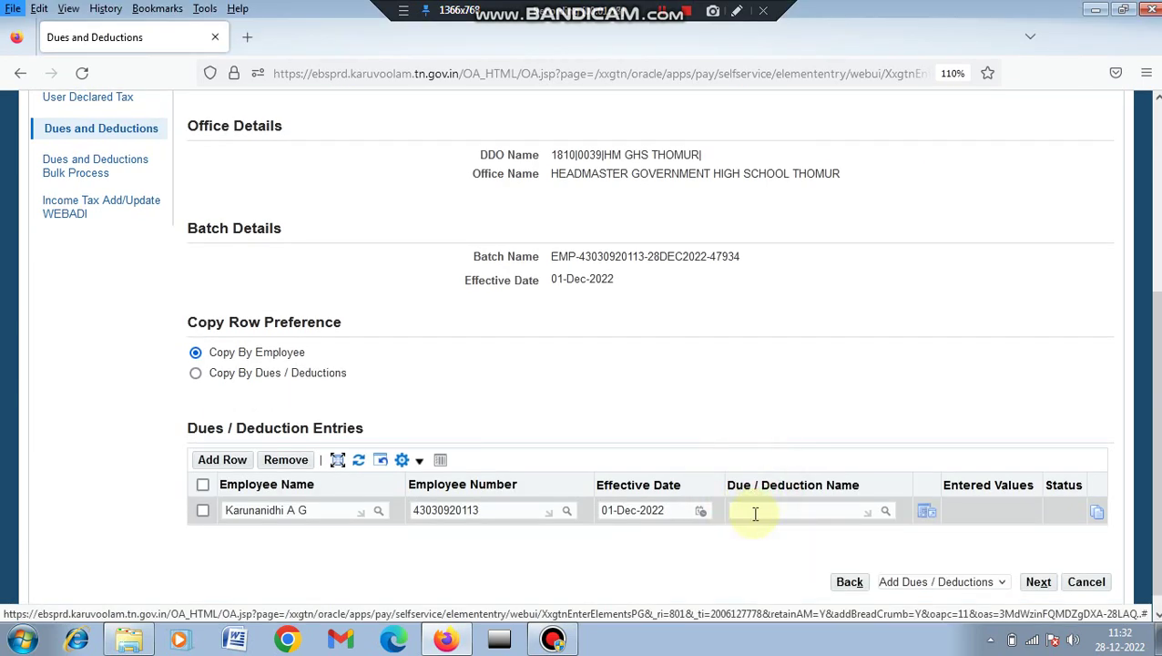
{"action": "left_click", "coordinate": [752, 511]}
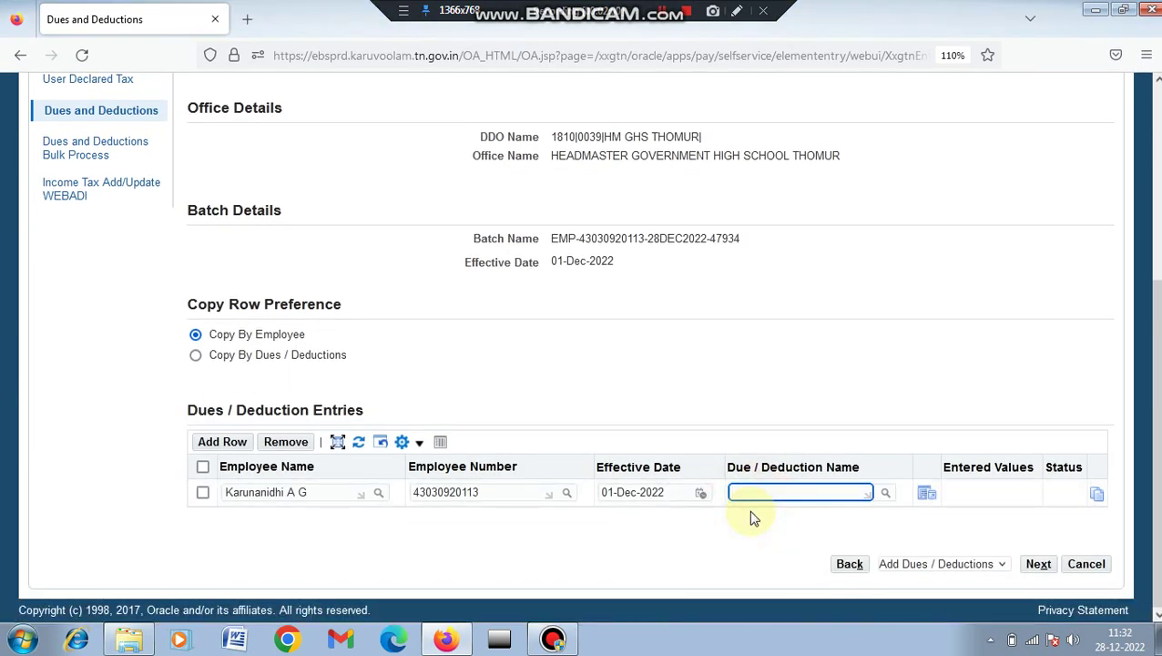
{"action": "type", "text": "emp"}
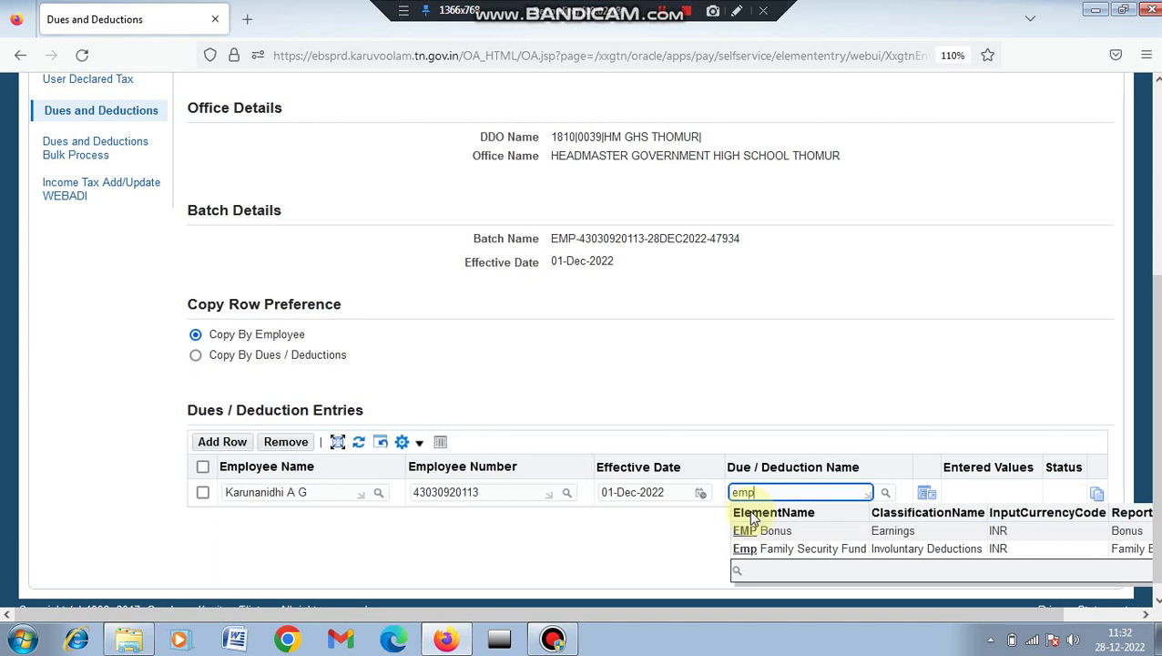
{"action": "left_click", "coordinate": [776, 531]}
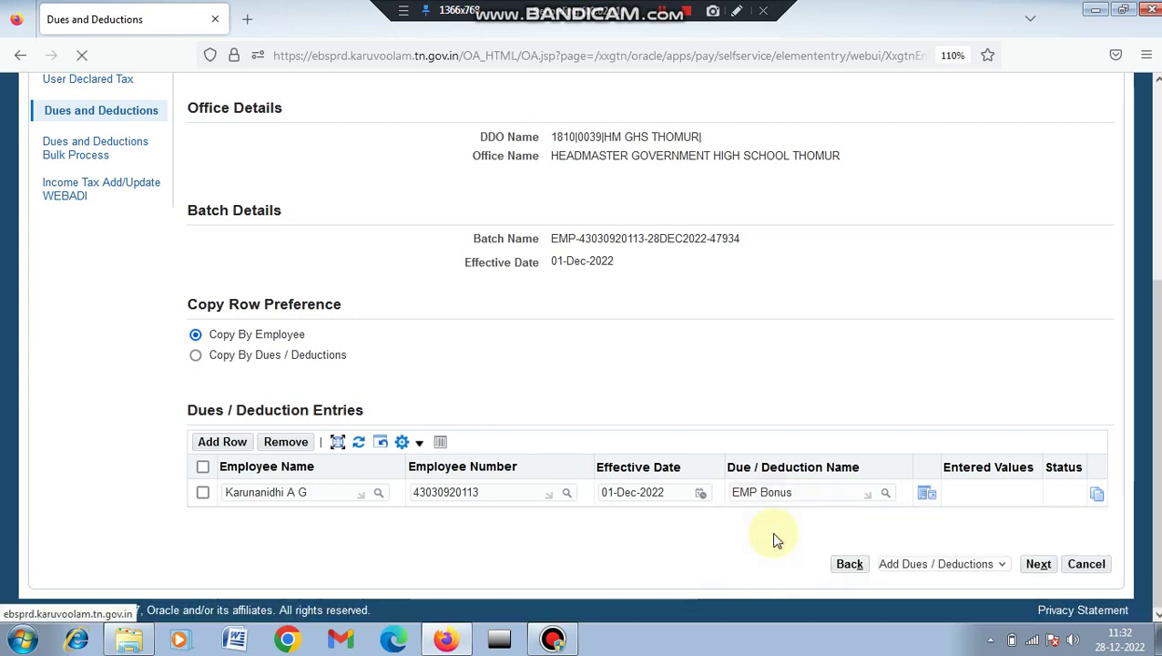
- Enter a pay value of 3000 for the EMP Bonus entry, then validate and save it
{"action": "left_click", "coordinate": [930, 497]}
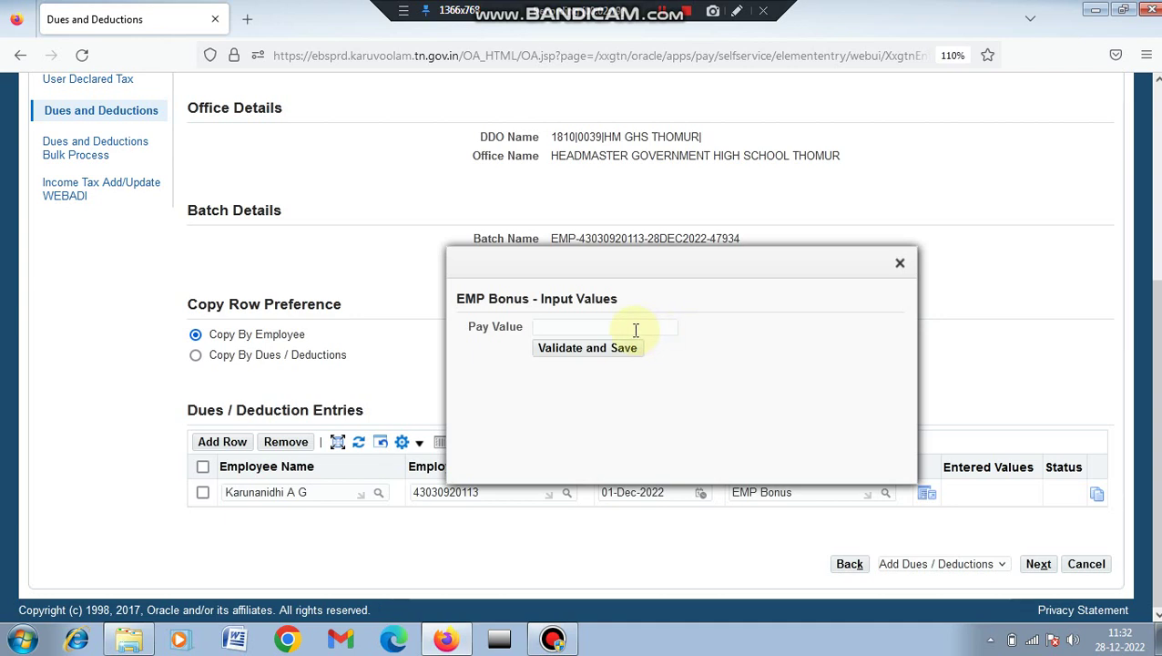
{"action": "left_click", "coordinate": [636, 329]}
{"action": "type", "text": "300"}
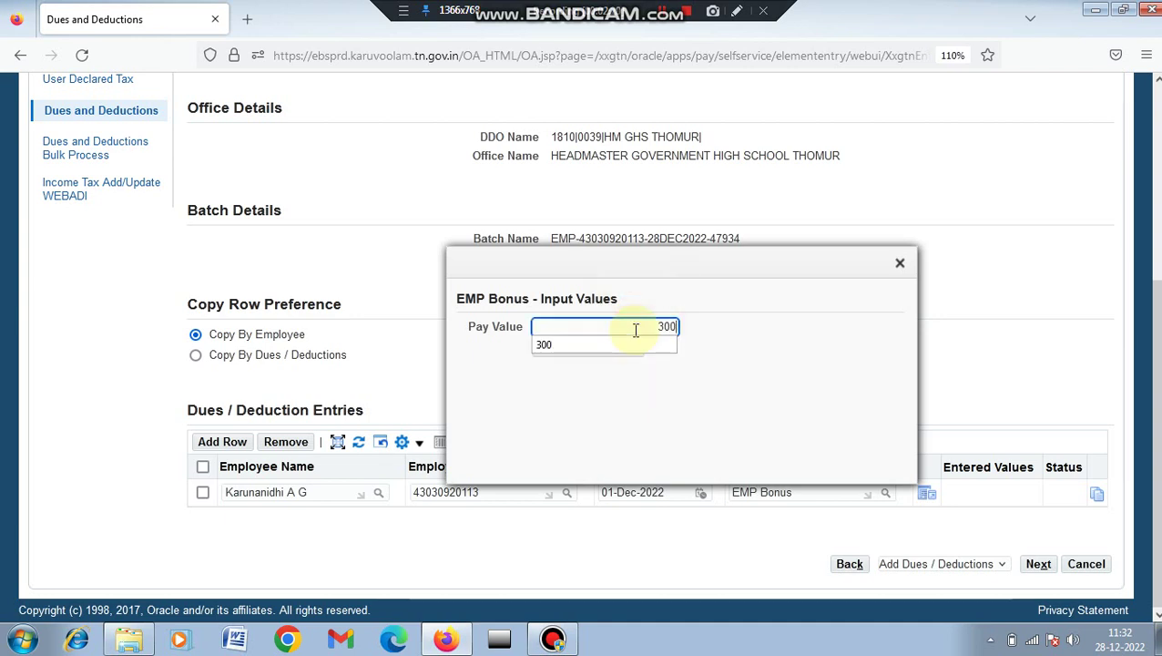
{"action": "type", "text": "0"}
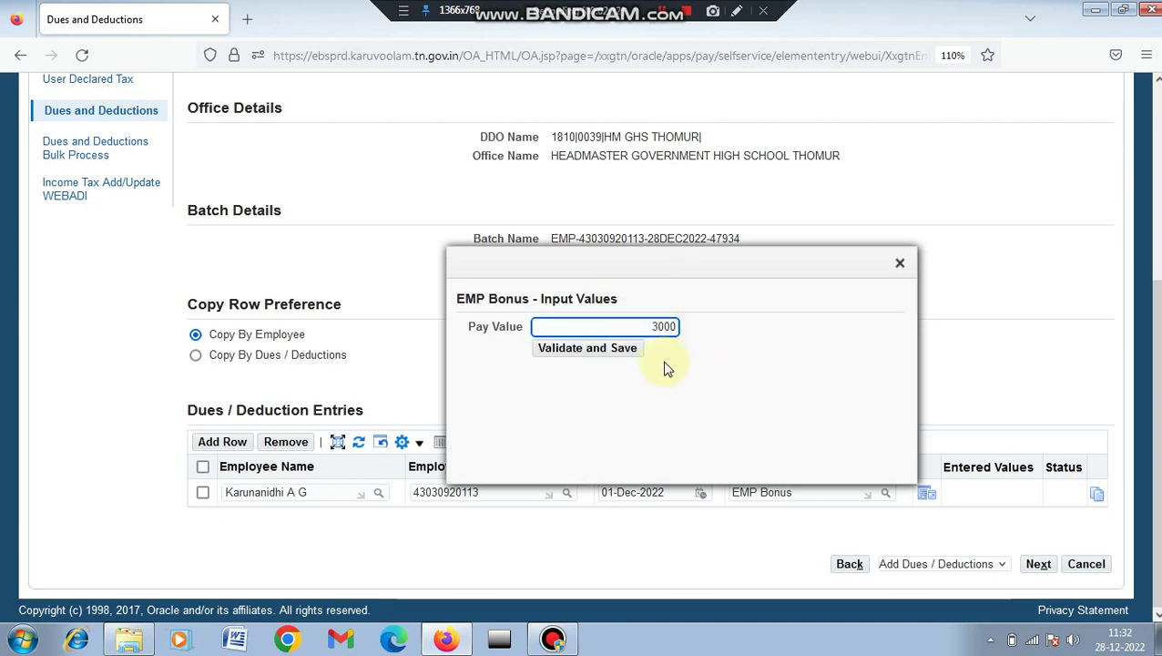
{"action": "left_click", "coordinate": [633, 357]}
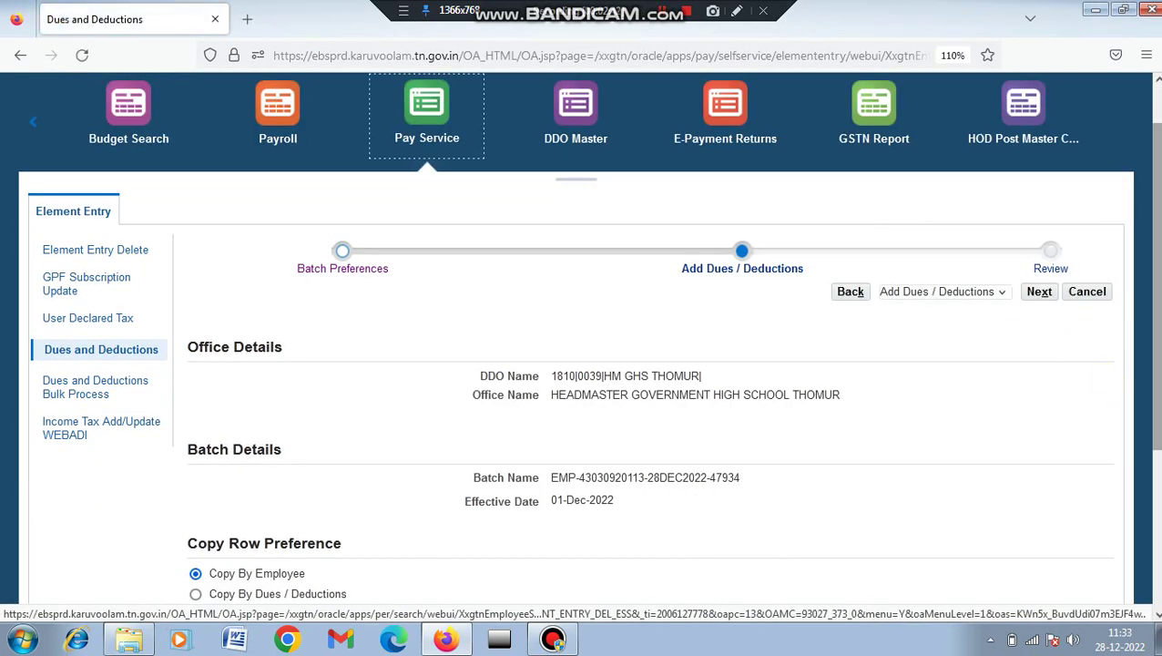
- Copy the EMP Bonus row for the same employee and look up "emp" as the copied row's due name
{"action": "scroll", "coordinate": [583, 364], "scroll_direction": "down", "scroll_amount": 5}
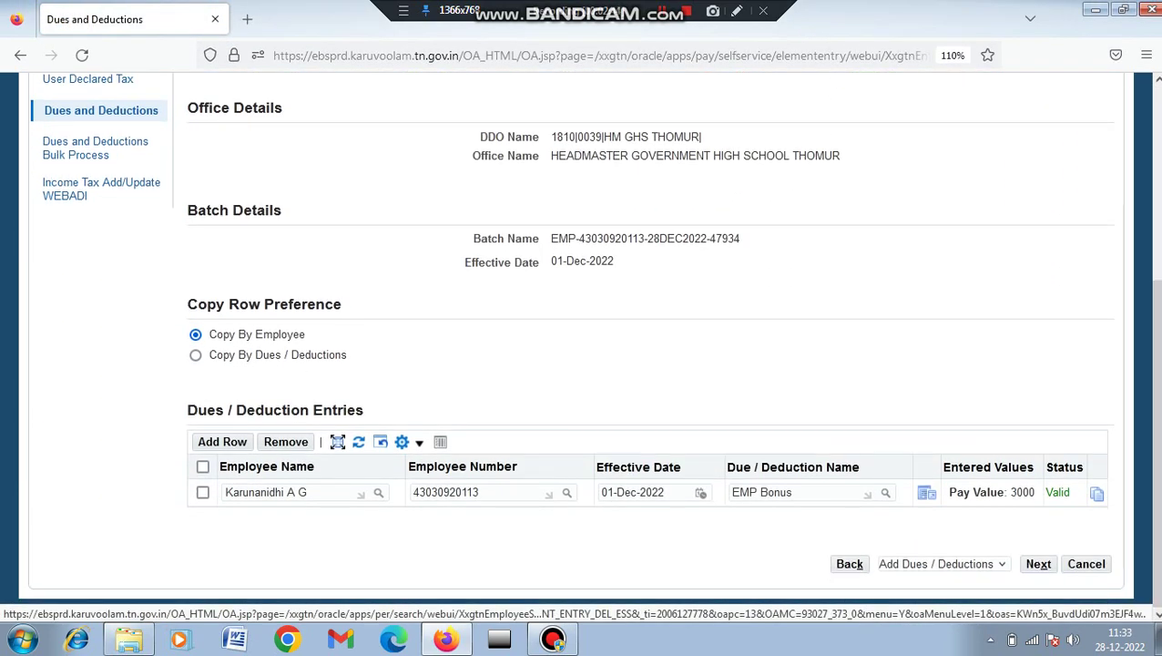
{"action": "left_click", "coordinate": [1097, 497]}
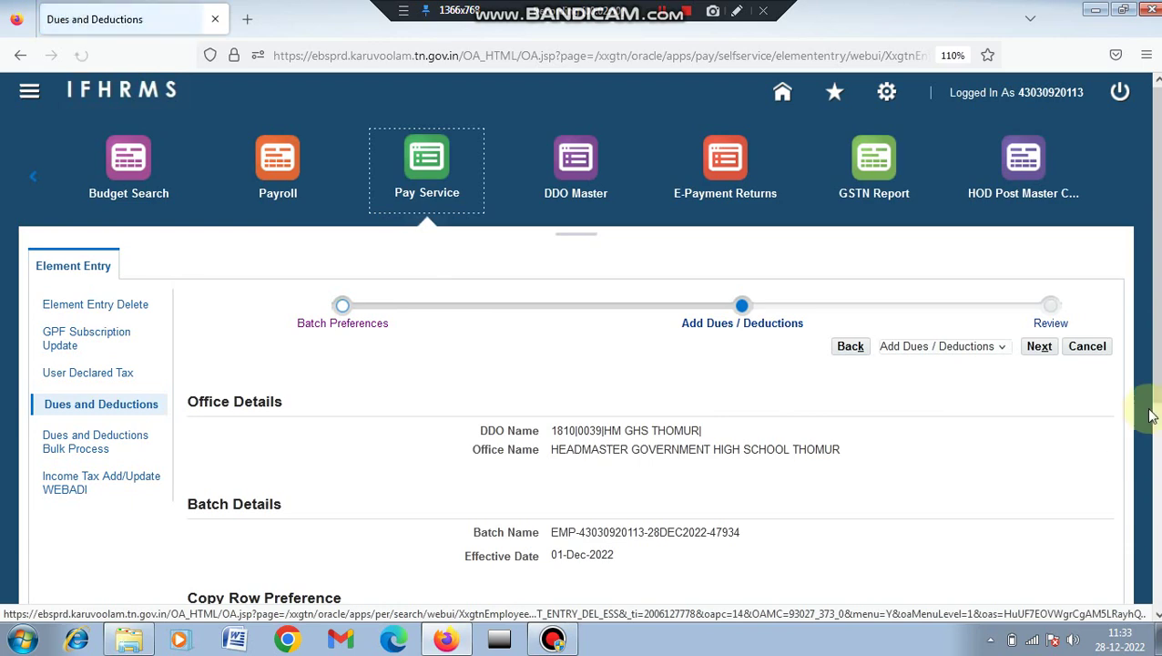
{"action": "scroll", "coordinate": [1157, 360], "scroll_direction": "down", "scroll_amount": 3}
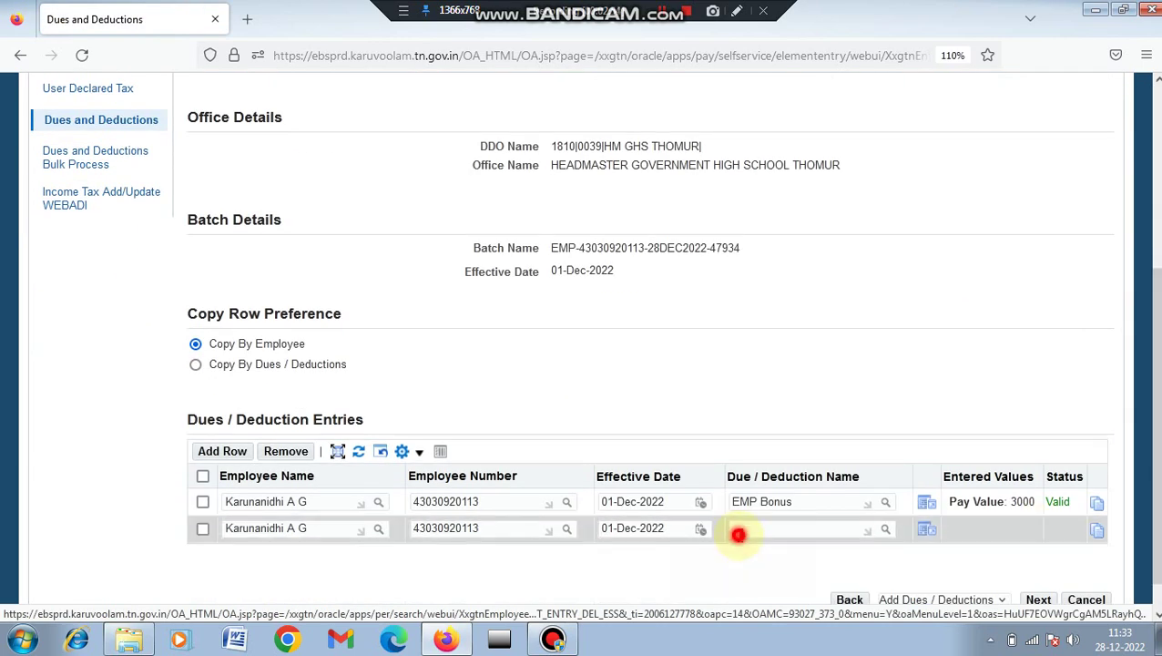
{"action": "left_click", "coordinate": [738, 534]}
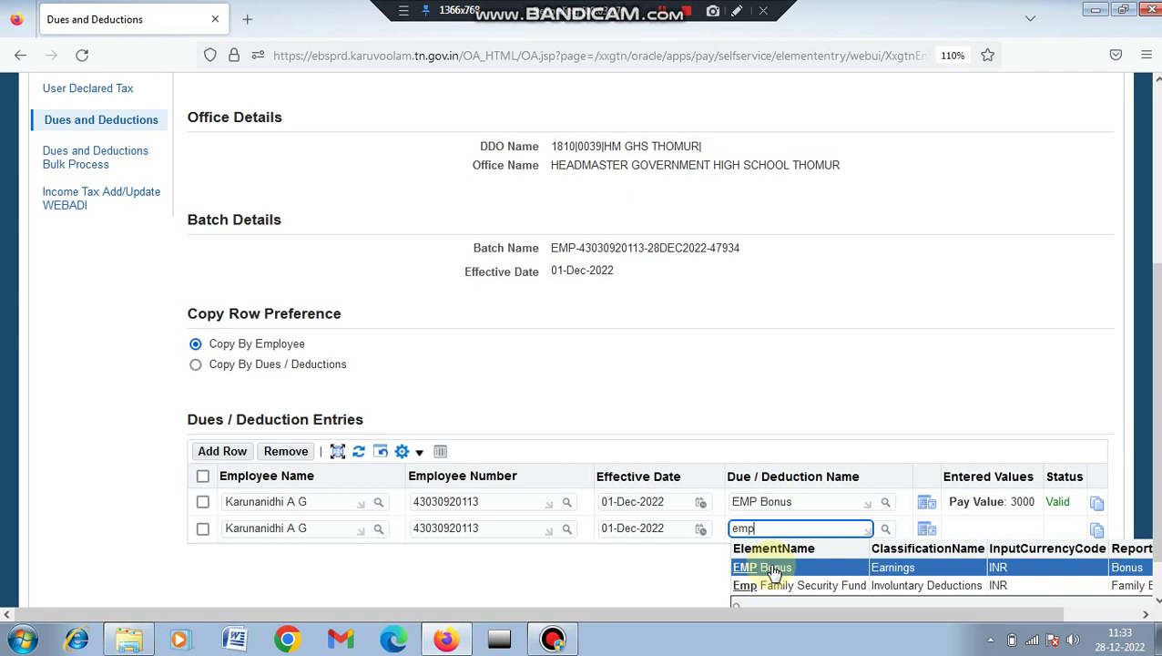
- Copy the EMP Bonus row using Copy By Dues / Deductions and fill in the second employee's number in the copy
{"action": "left_click", "coordinate": [223, 364]}
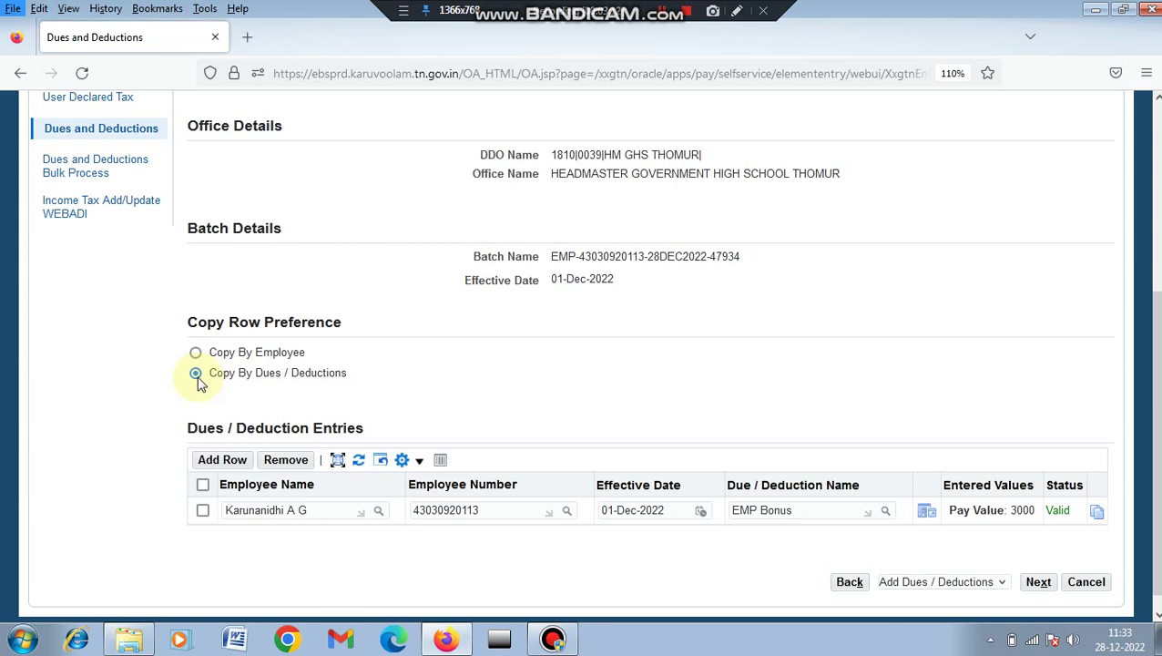
{"action": "left_click", "coordinate": [1098, 517]}
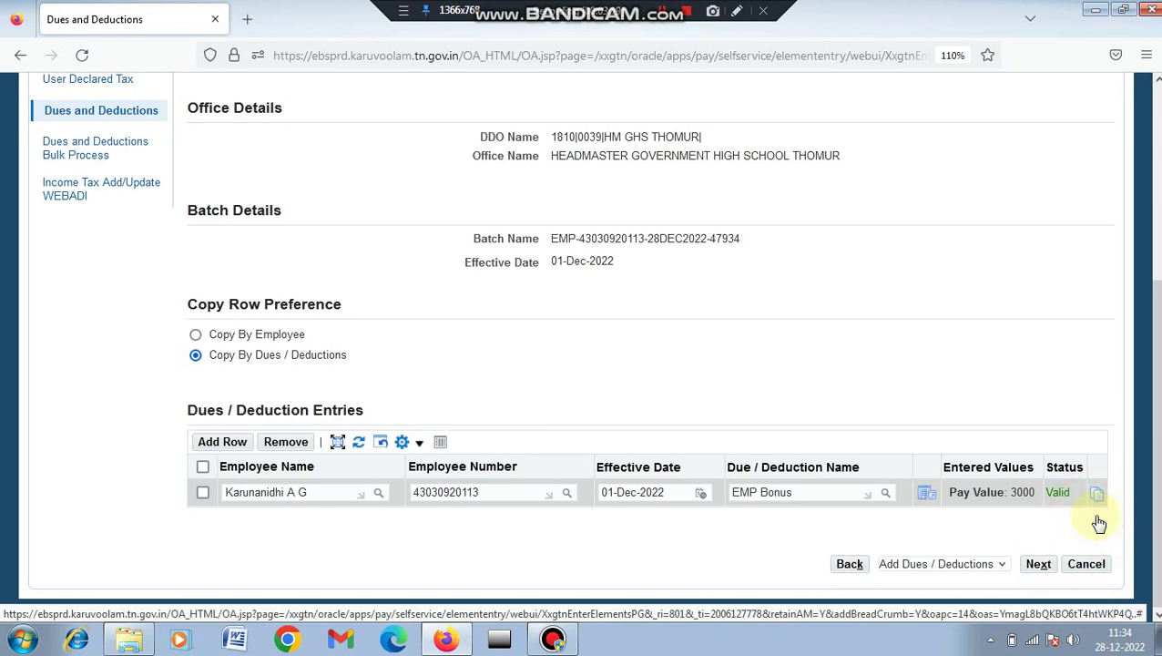
{"action": "left_click", "coordinate": [1098, 499]}
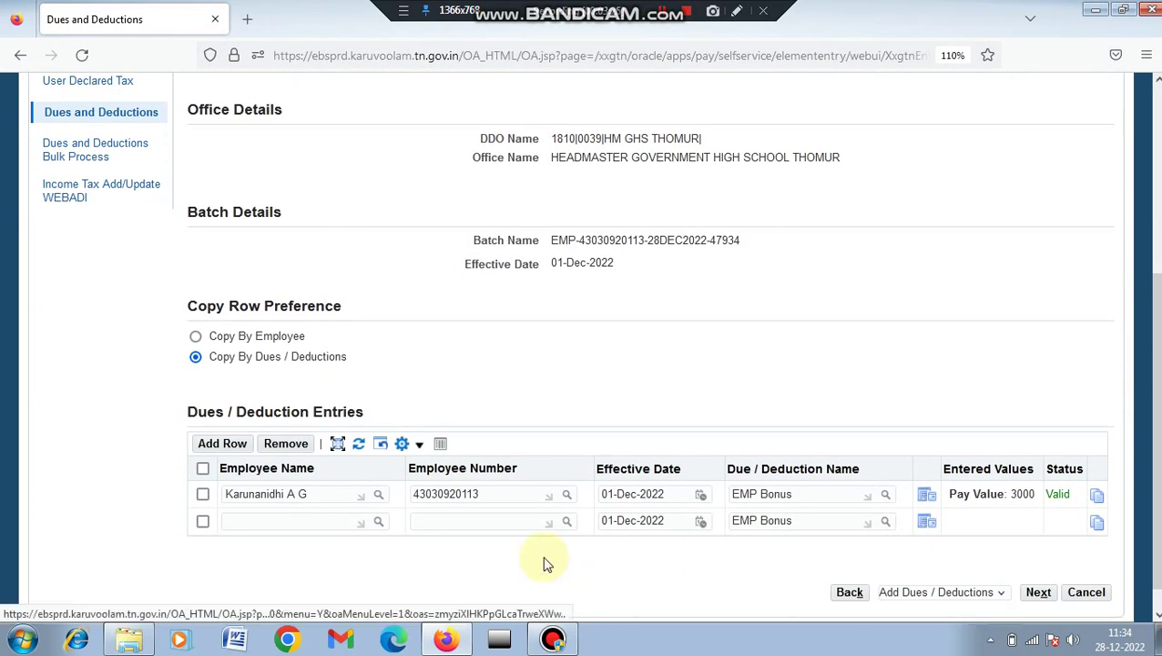
{"action": "left_click", "coordinate": [440, 520]}
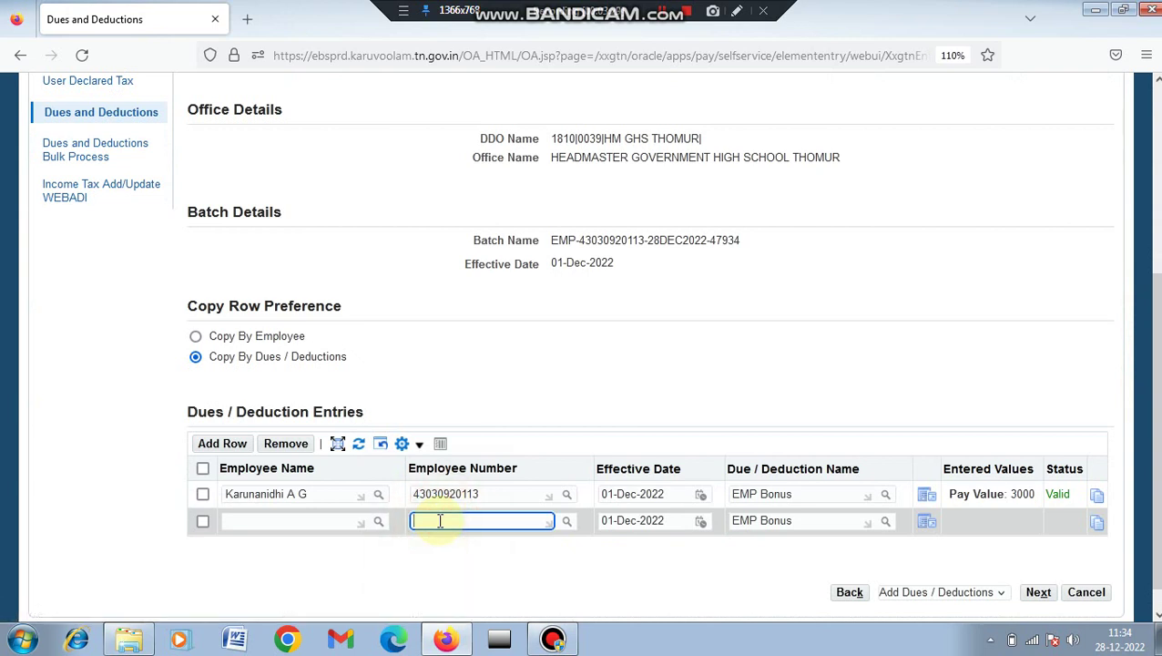
{"action": "left_click", "coordinate": [499, 558]}
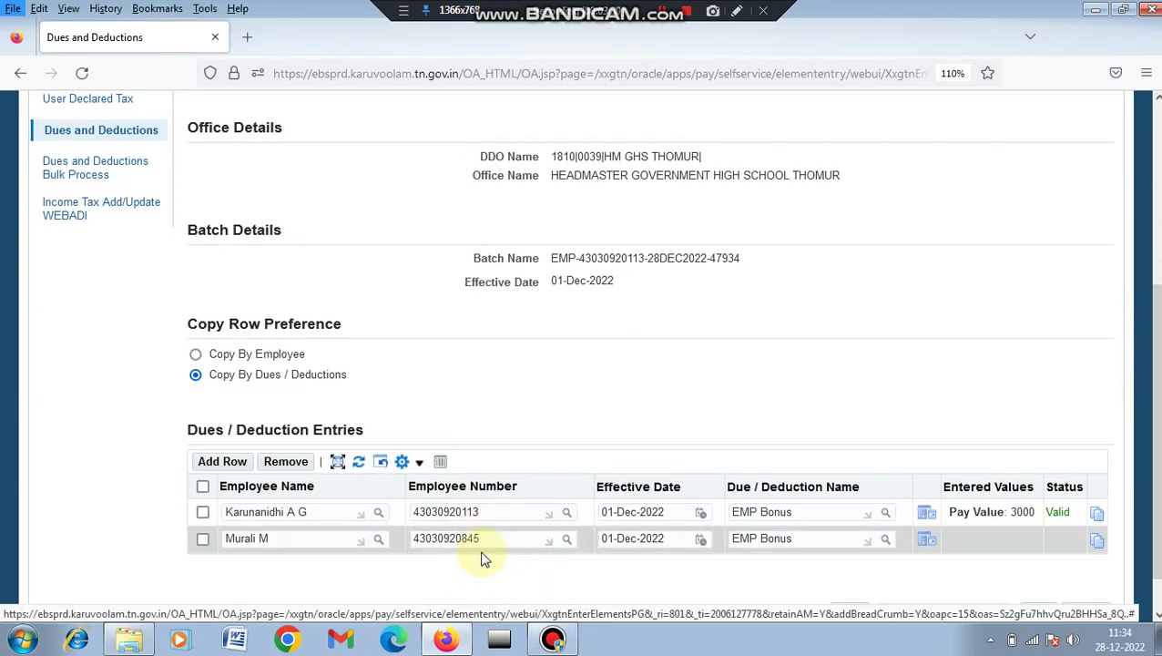
- Enter a pay value of 3000 for the second employee's EMP Bonus entry, then validate and save it
{"action": "left_click", "coordinate": [935, 547]}
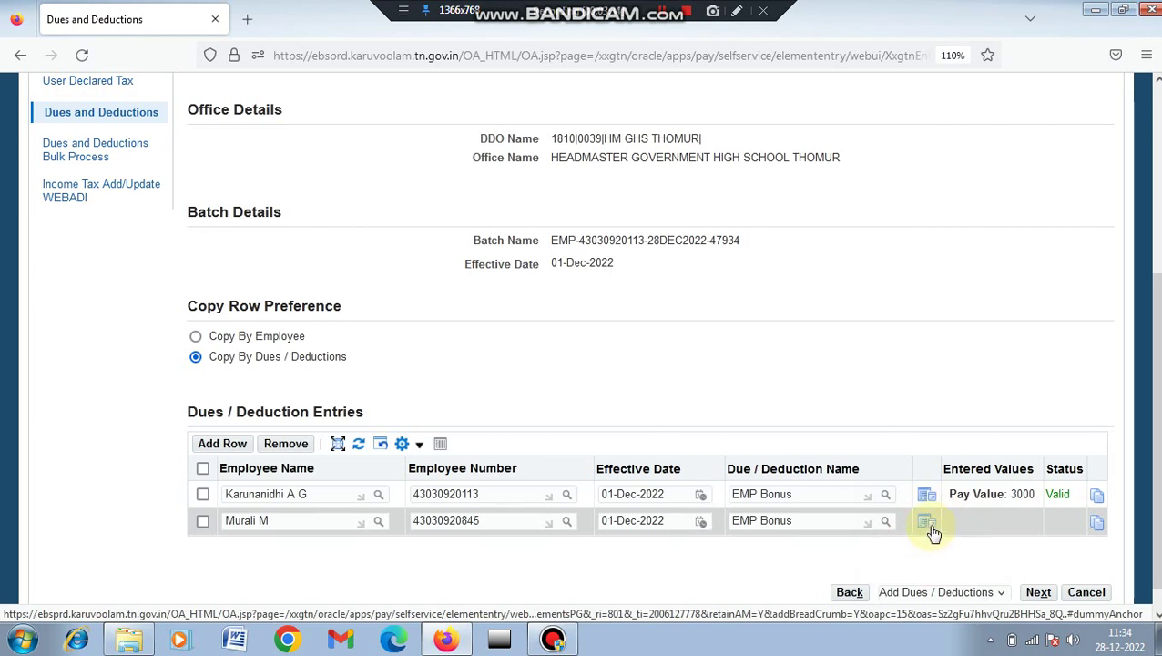
{"action": "left_click", "coordinate": [931, 529]}
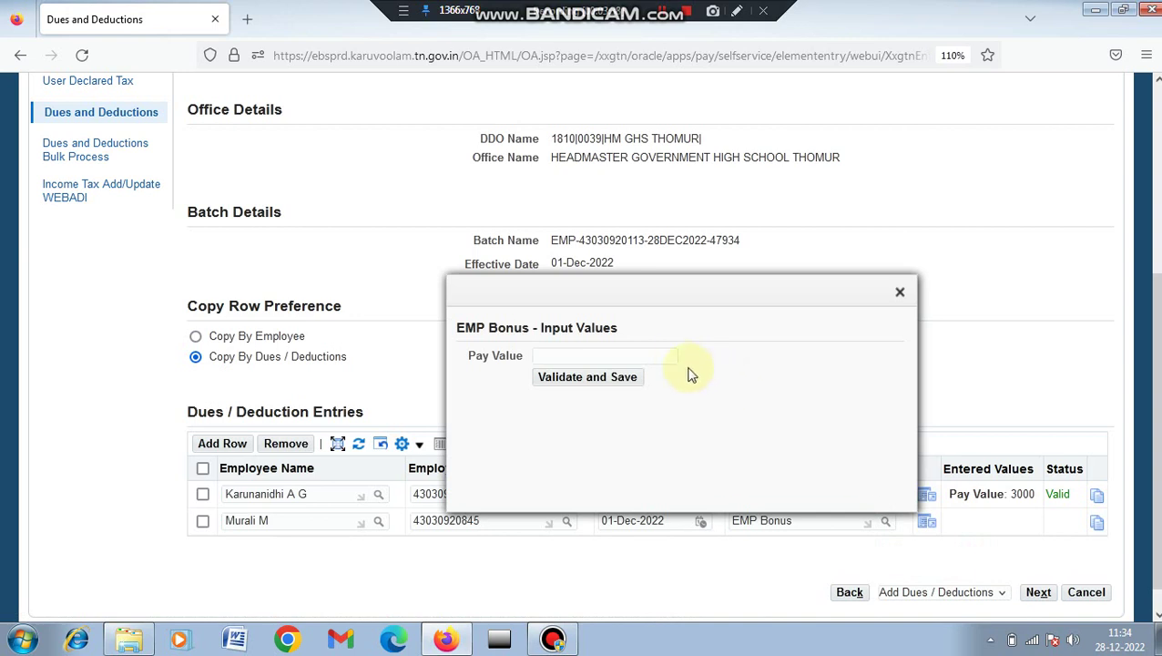
{"action": "left_click", "coordinate": [677, 357]}
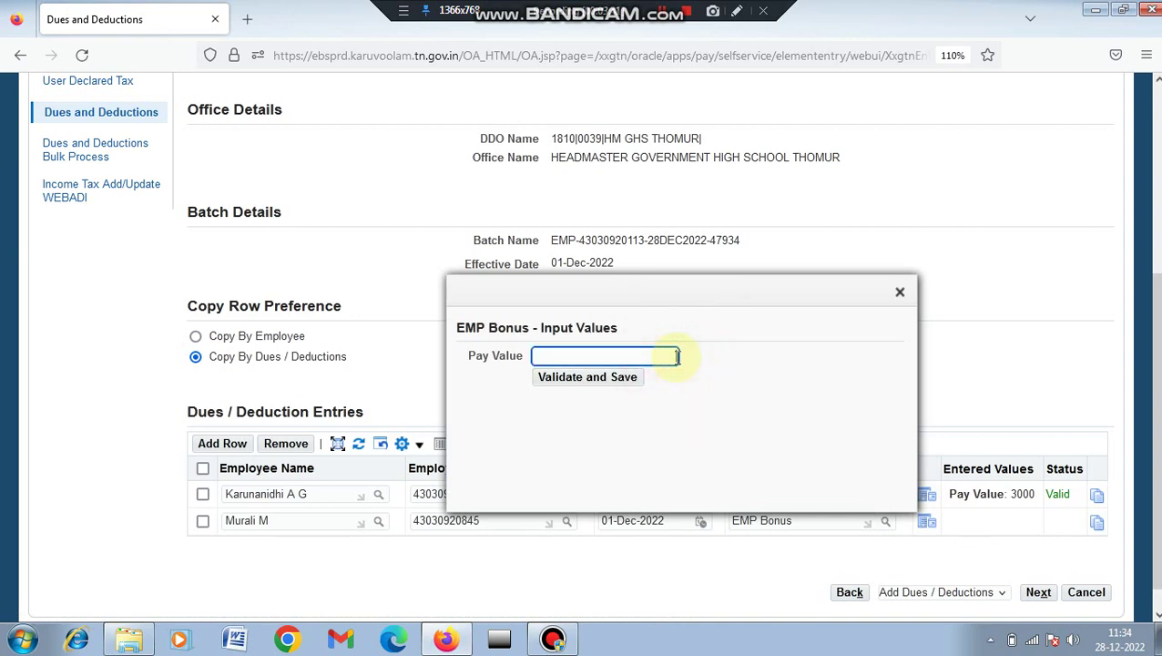
{"action": "type", "text": "3000"}
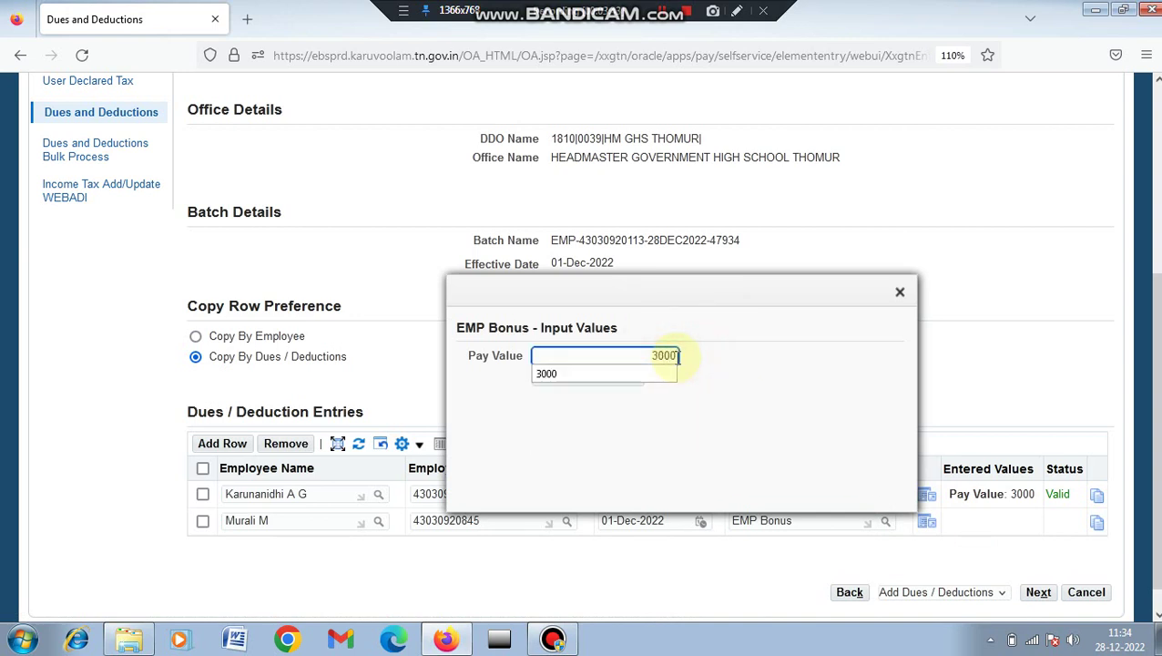
{"action": "left_click", "coordinate": [692, 389]}
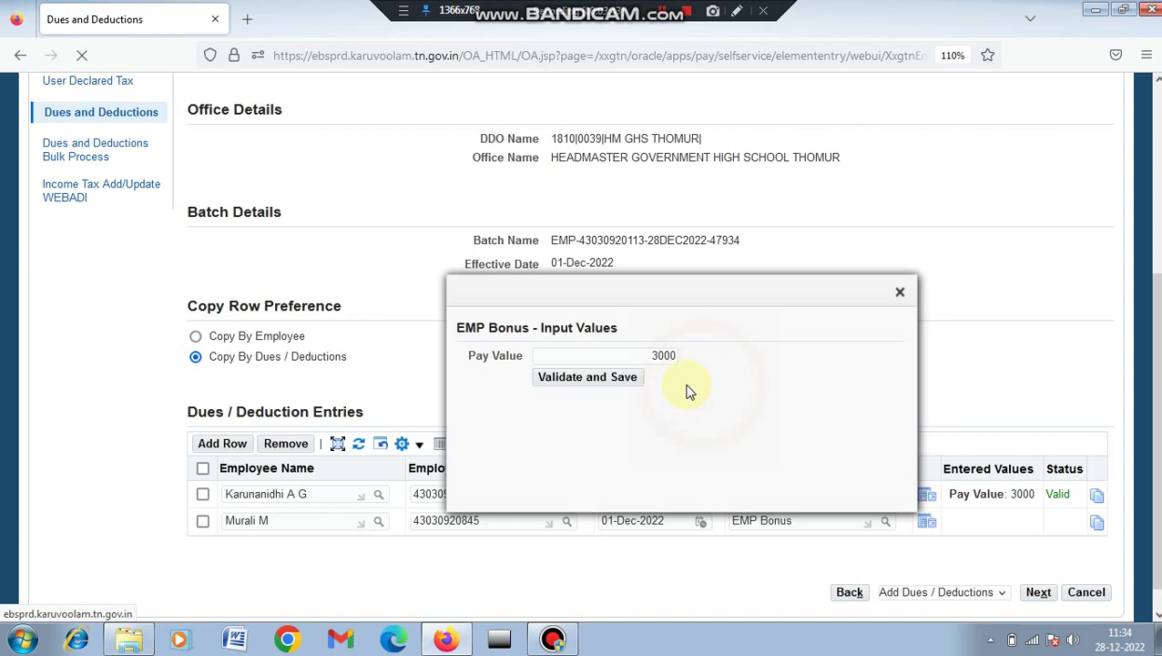
{"action": "left_click", "coordinate": [624, 379]}
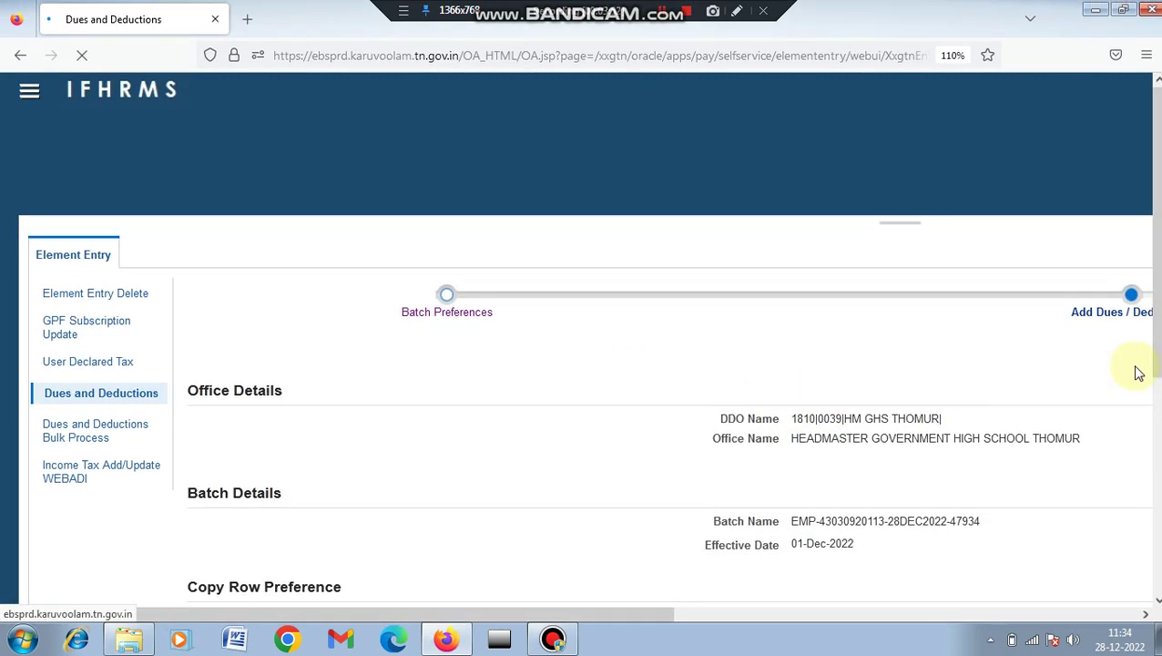
- Proceed to the batch review, choose Common Approval Group - BILLS - 15775 as the approver group and submit the batch
{"action": "left_click_drag", "start_coordinate": [1155, 328], "coordinate": [1155, 510]}
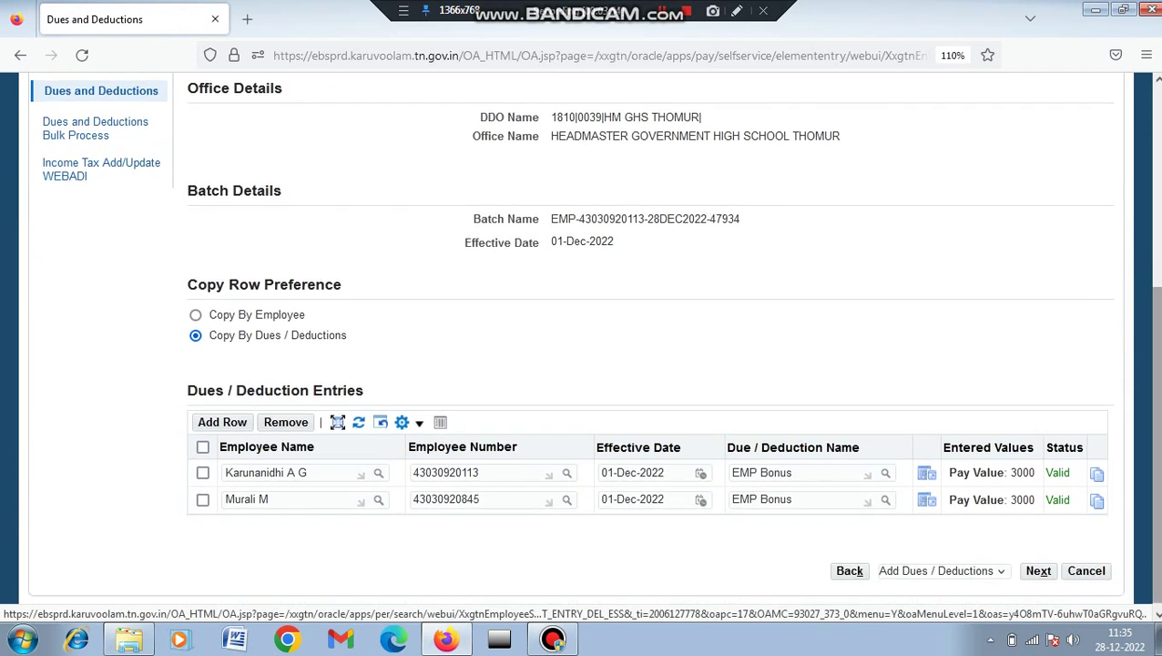
{"action": "left_click", "coordinate": [1039, 574]}
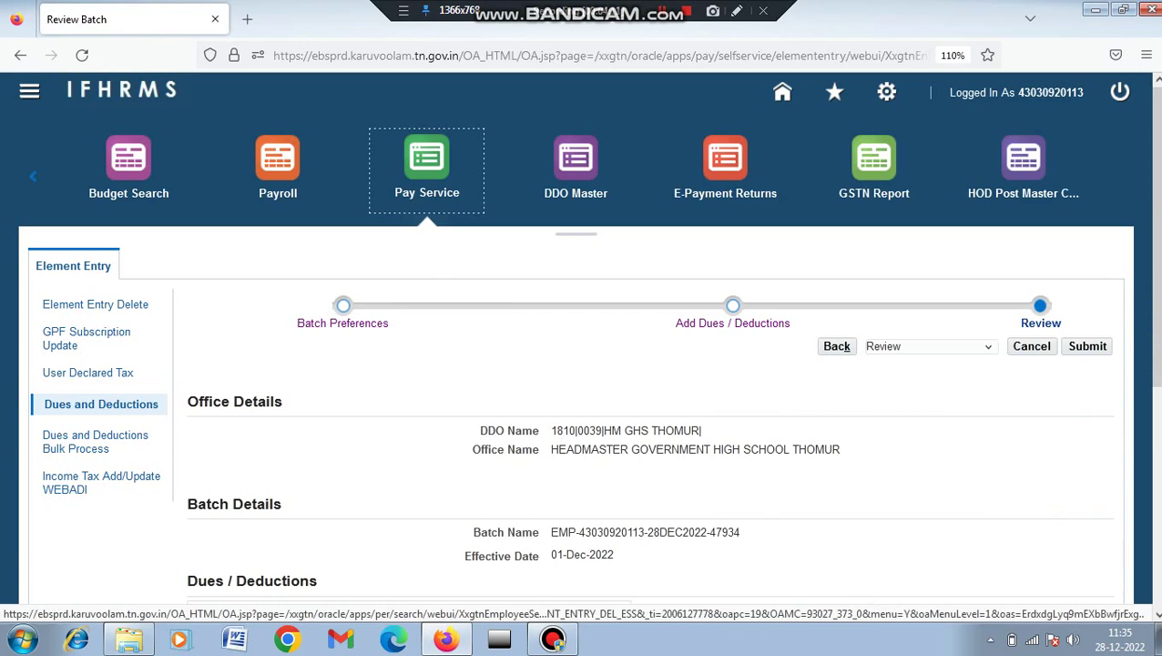
{"action": "scroll", "coordinate": [638, 364], "scroll_direction": "down", "scroll_amount": 5}
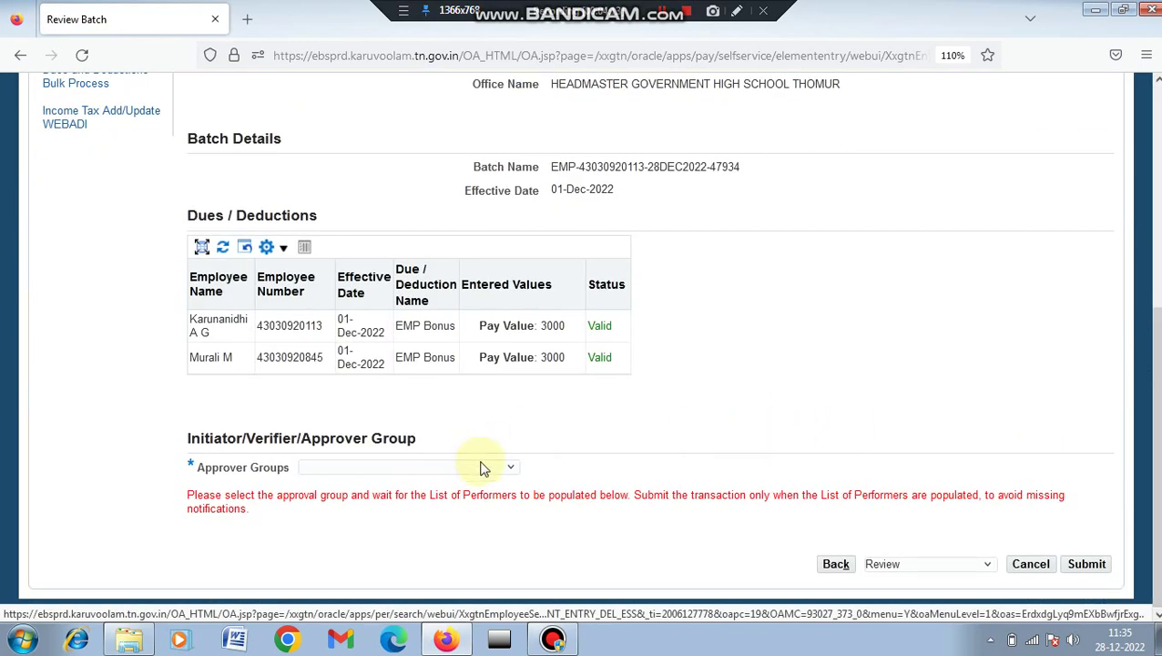
{"action": "left_click", "coordinate": [511, 467]}
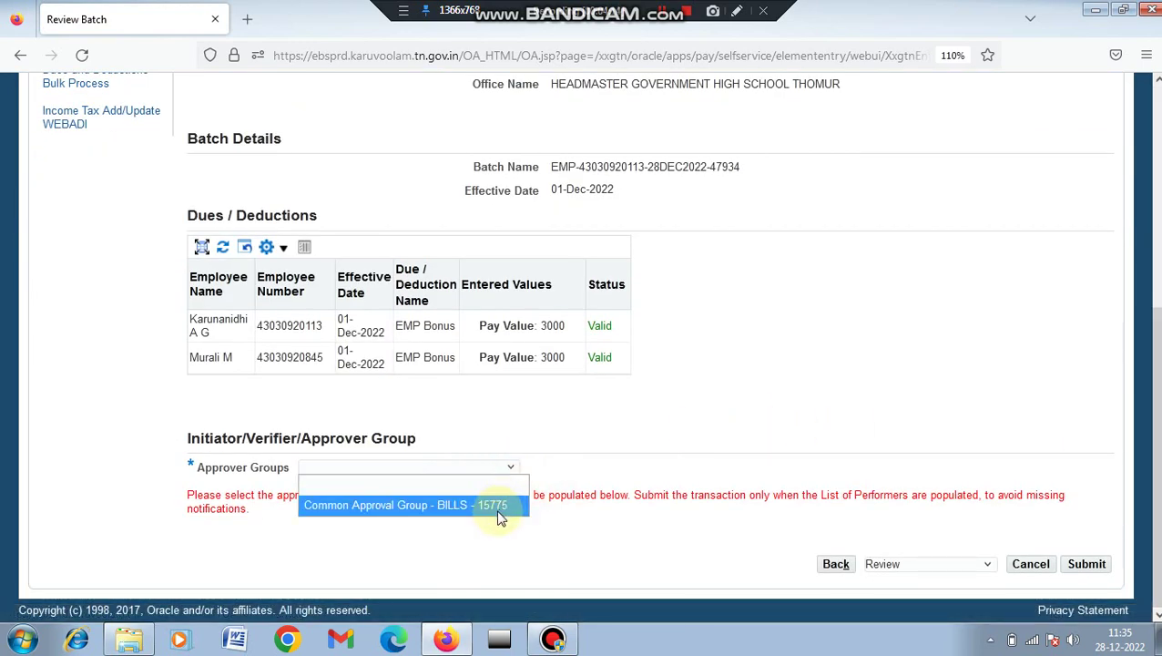
{"action": "left_click", "coordinate": [500, 506]}
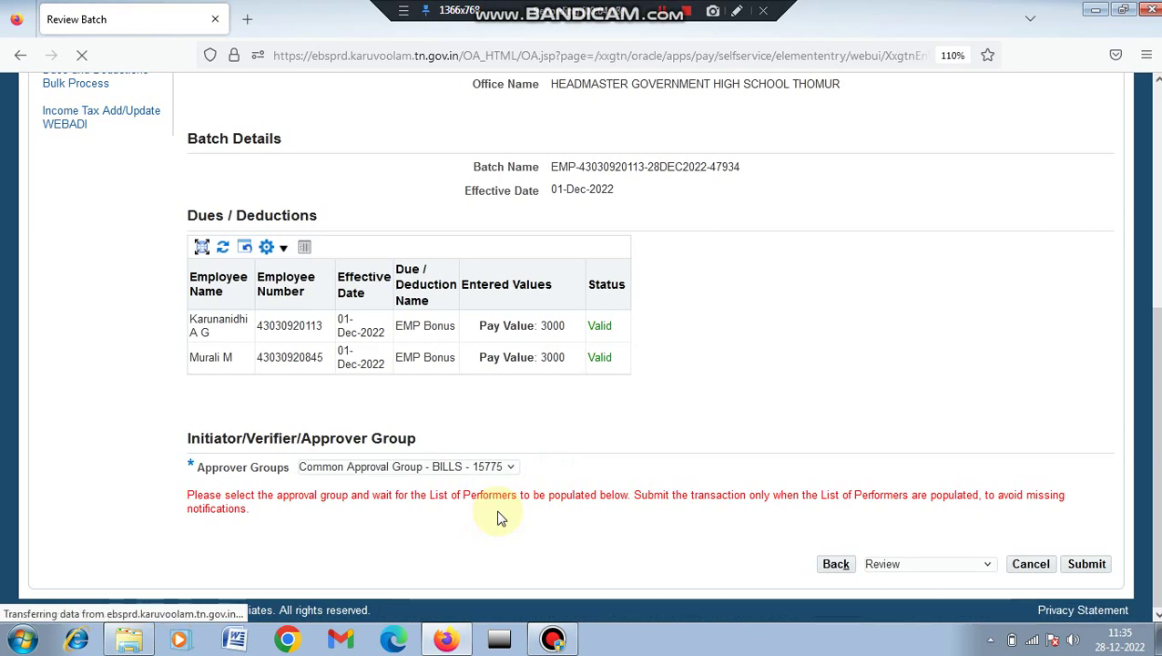
{"action": "scroll", "coordinate": [1048, 378], "scroll_direction": "down", "scroll_amount": 2}
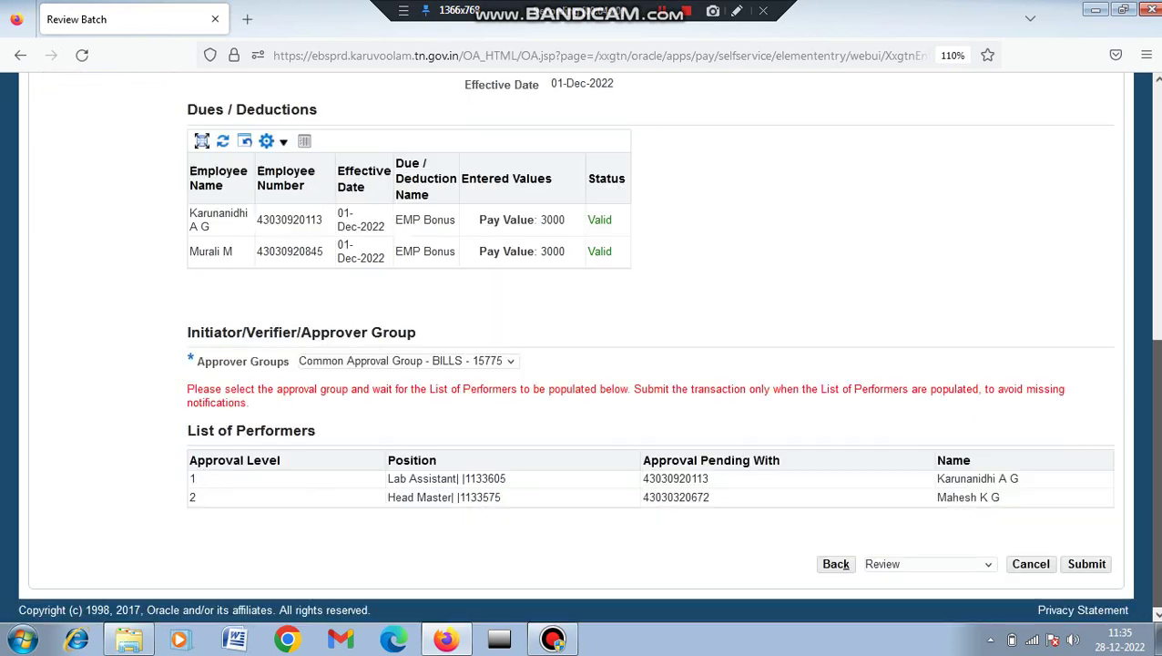
{"action": "left_click", "coordinate": [1093, 571]}
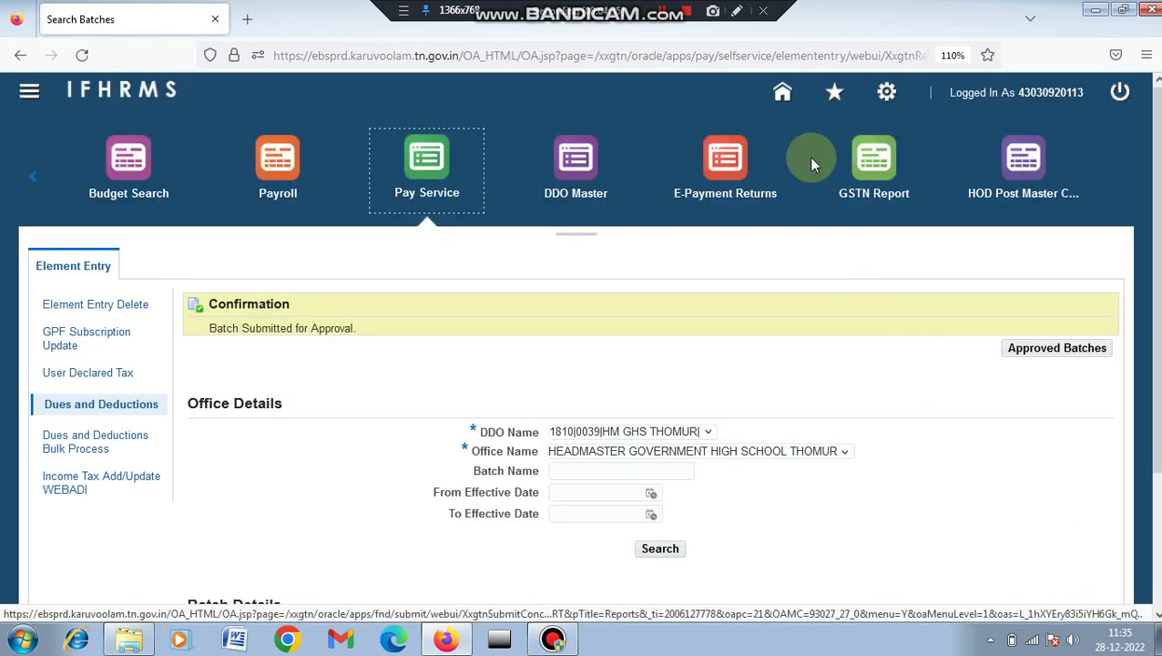
- Open the submitted batch's pending verification request from the Human Resource notifications
{"action": "left_click", "coordinate": [783, 97]}
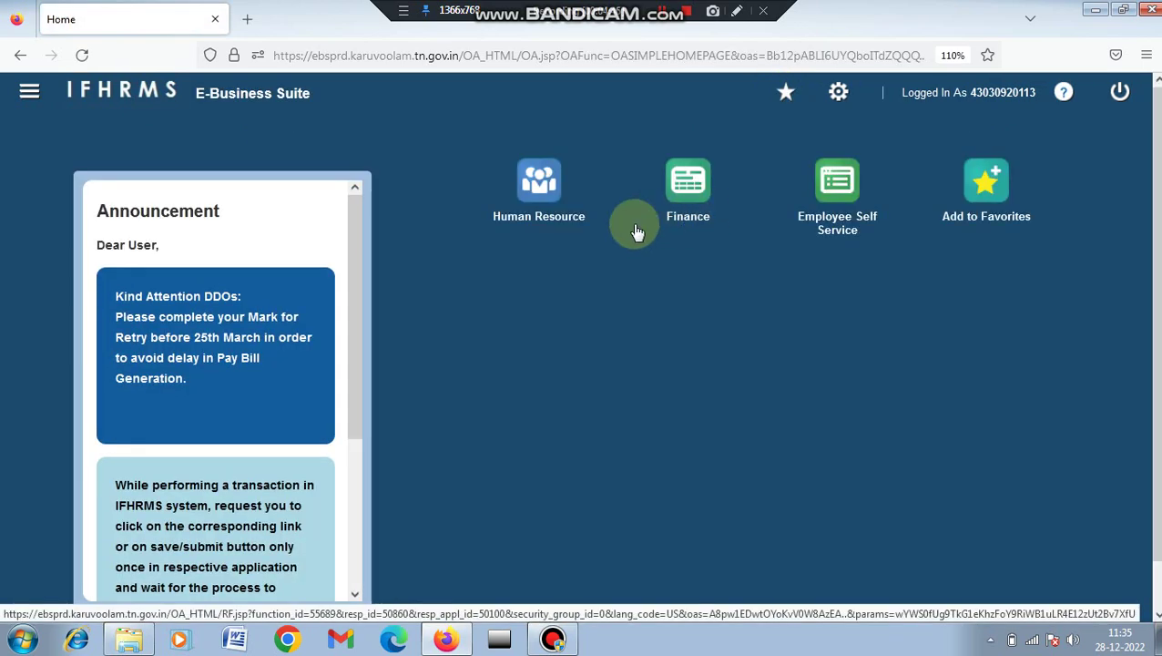
{"action": "left_click", "coordinate": [555, 233]}
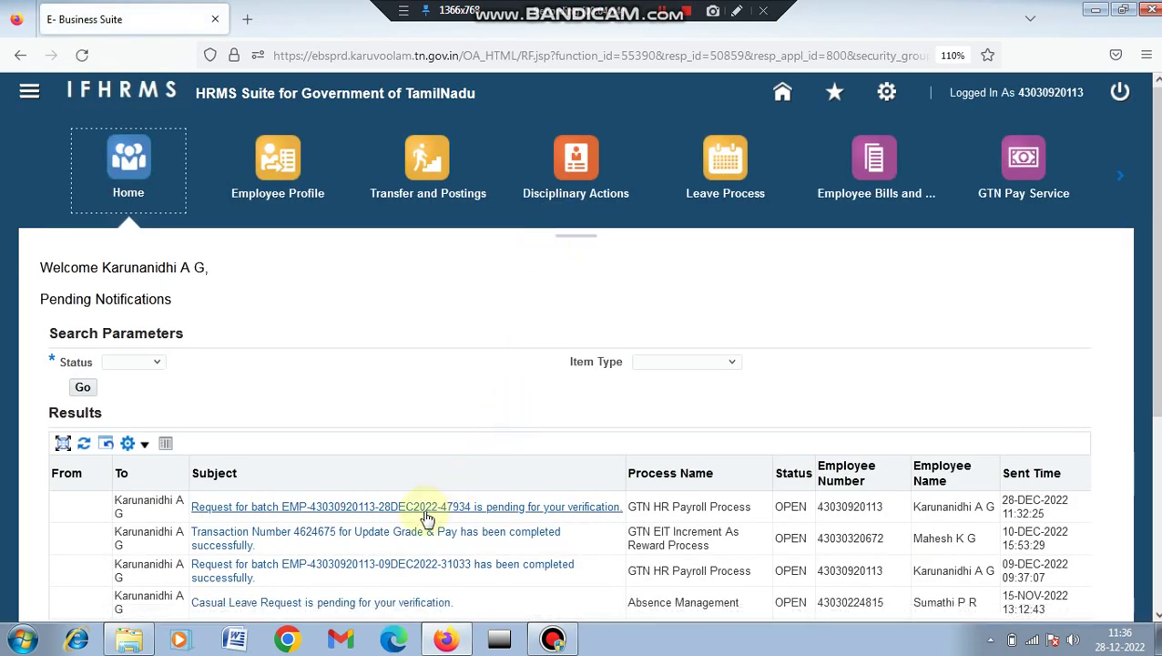
{"action": "left_click", "coordinate": [425, 515]}
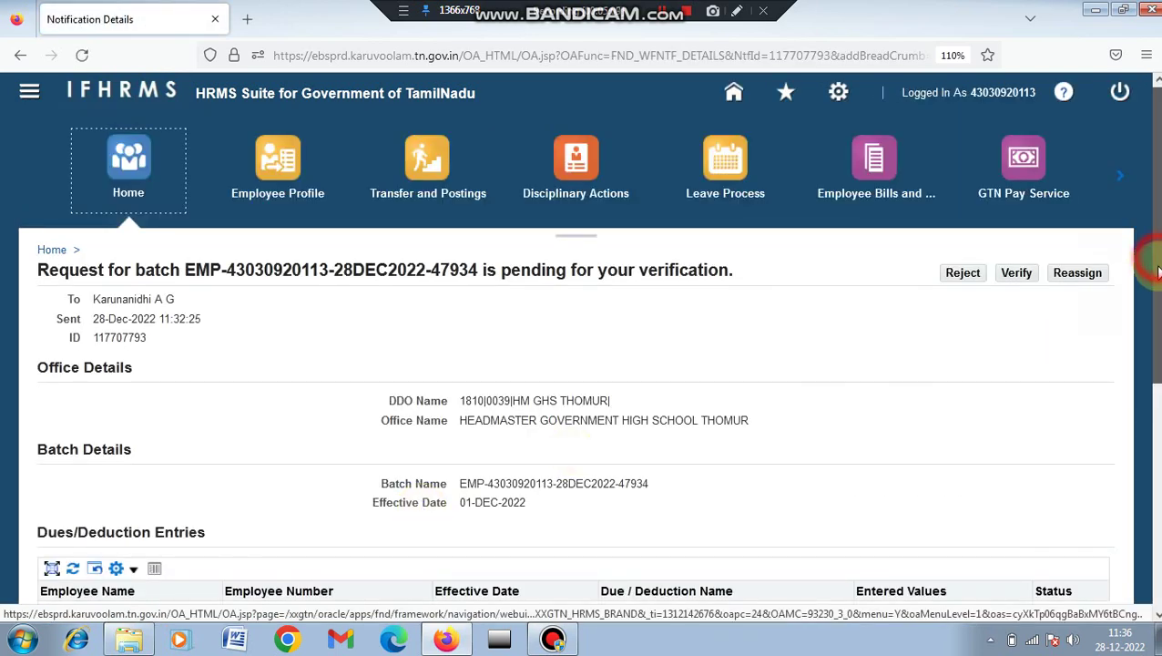
- Add the response note "ok" to the batch request and verify it
{"action": "left_click_drag", "start_coordinate": [1157, 271], "coordinate": [1155, 417]}
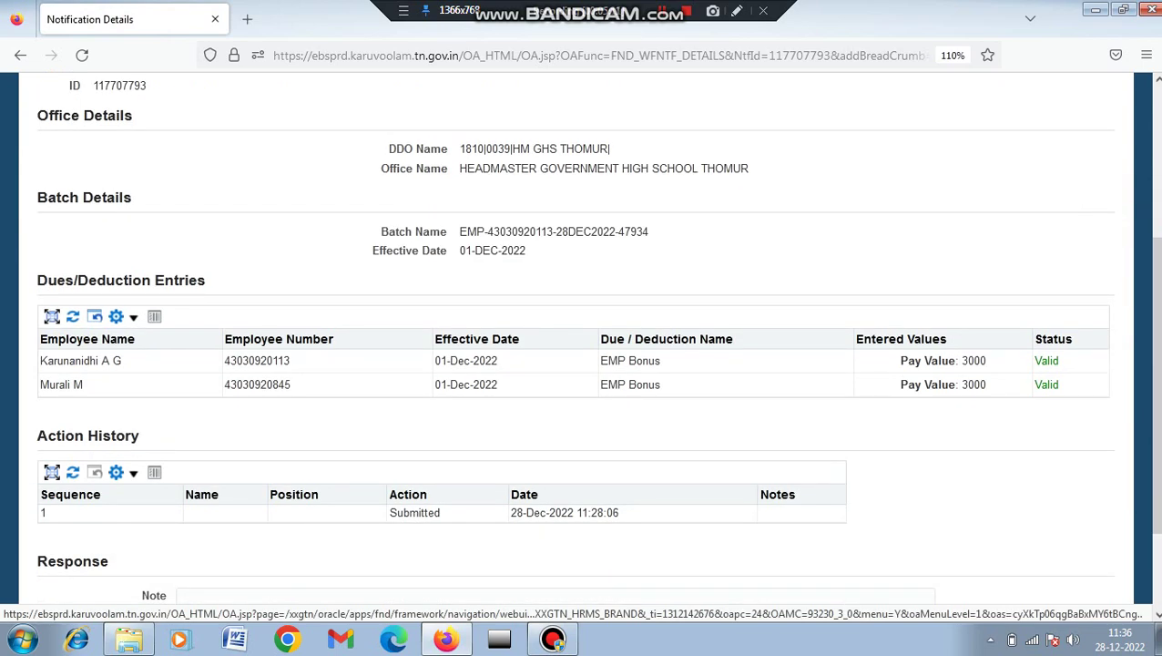
{"action": "type", "text": "ok"}
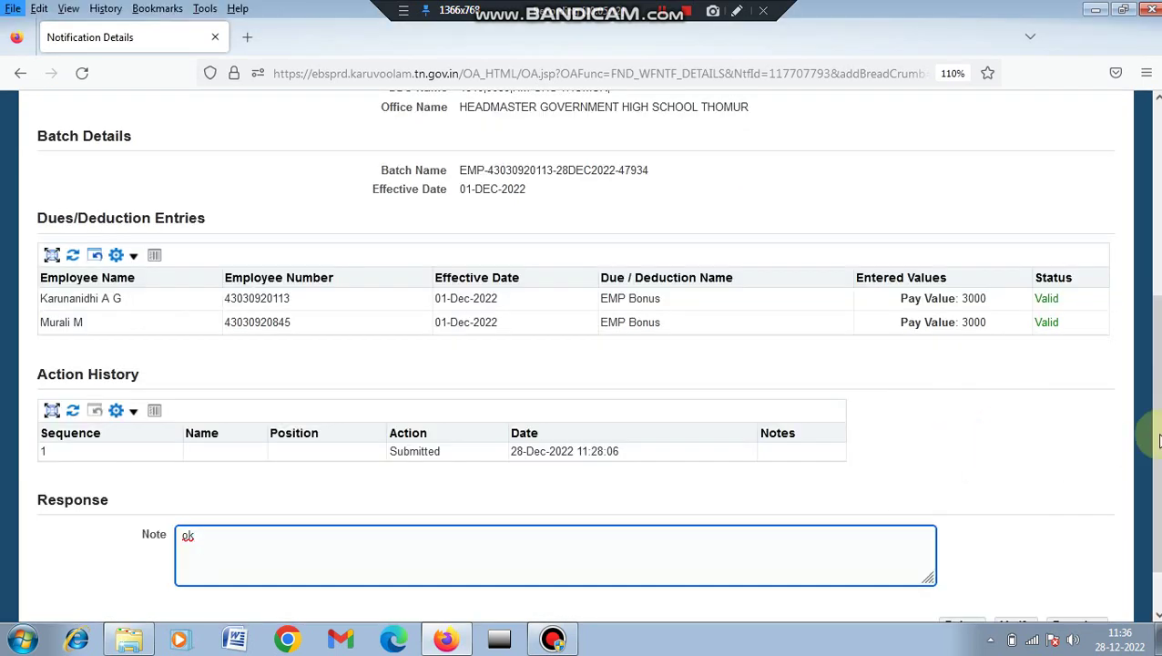
{"action": "scroll", "coordinate": [1048, 543], "scroll_direction": "down", "scroll_amount": 1}
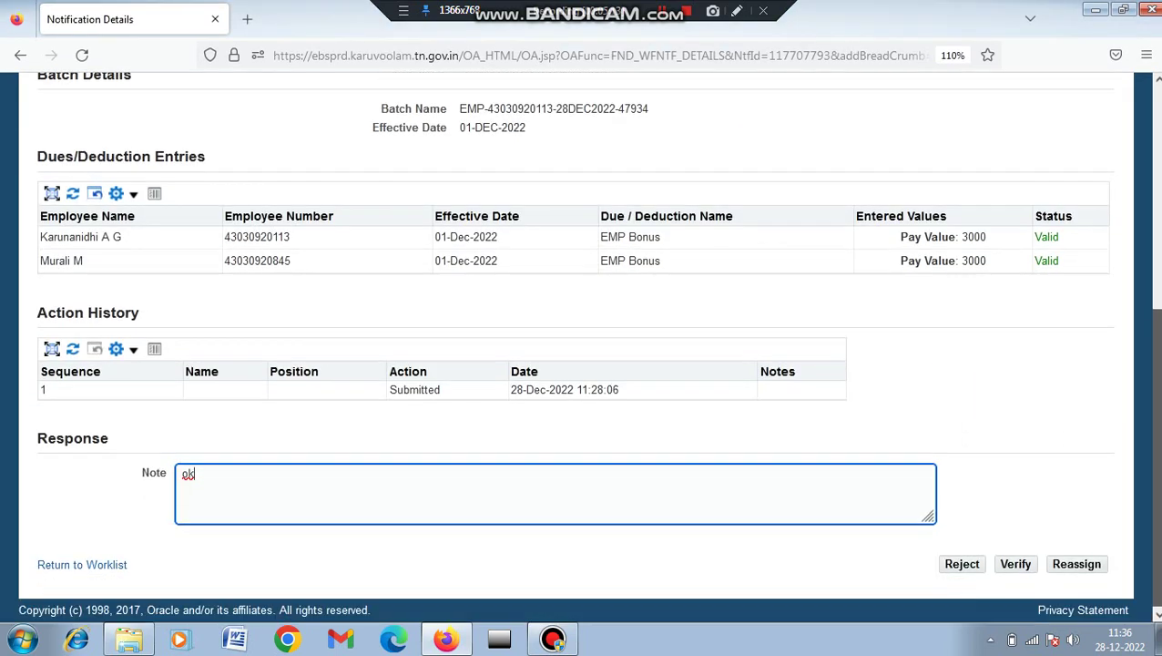
{"action": "left_click", "coordinate": [1016, 565]}
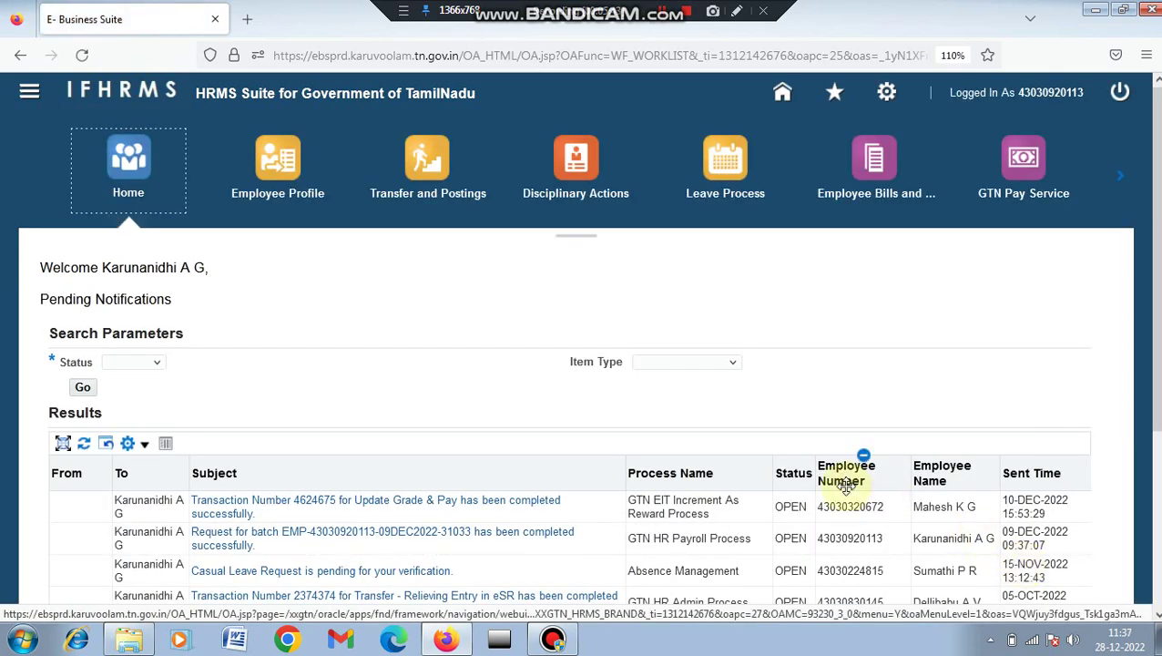
- Return to the home page and open the Payroll processing page under Finance
{"action": "key", "text": "alt+Left"}
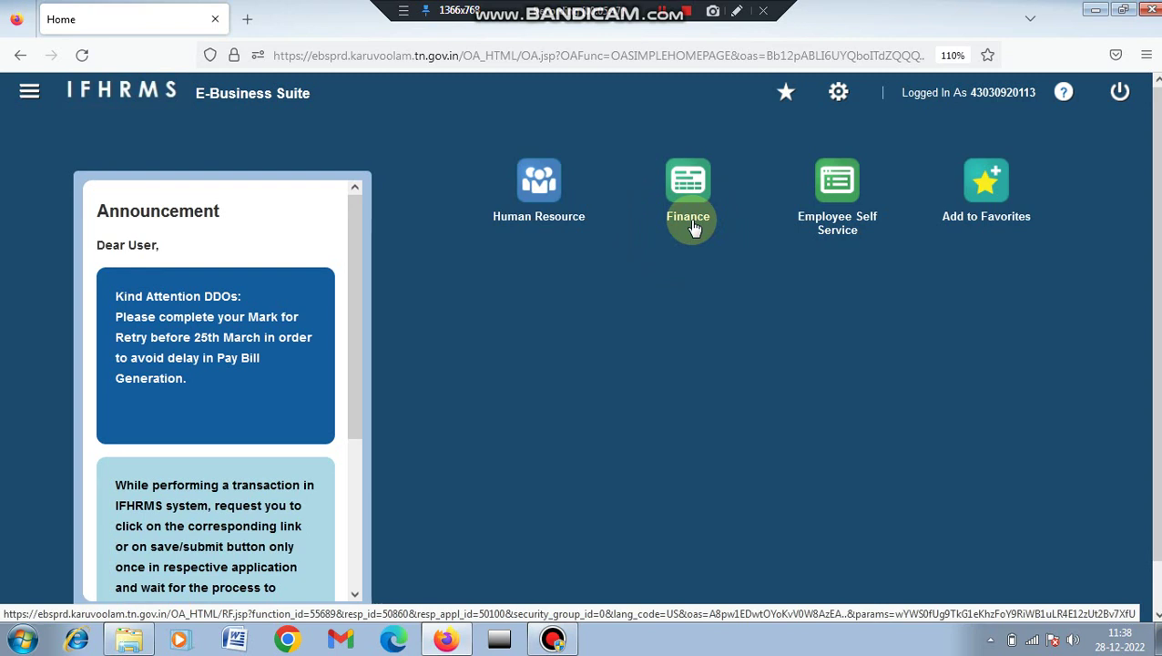
{"action": "left_click", "coordinate": [691, 218]}
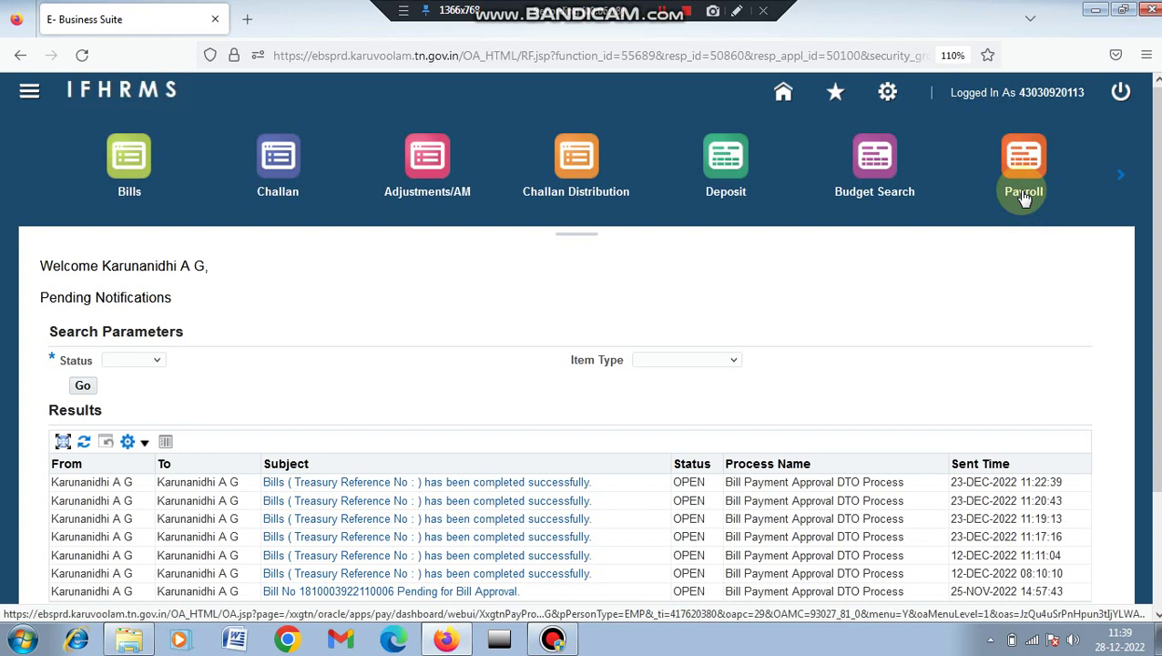
{"action": "left_click", "coordinate": [1025, 196]}
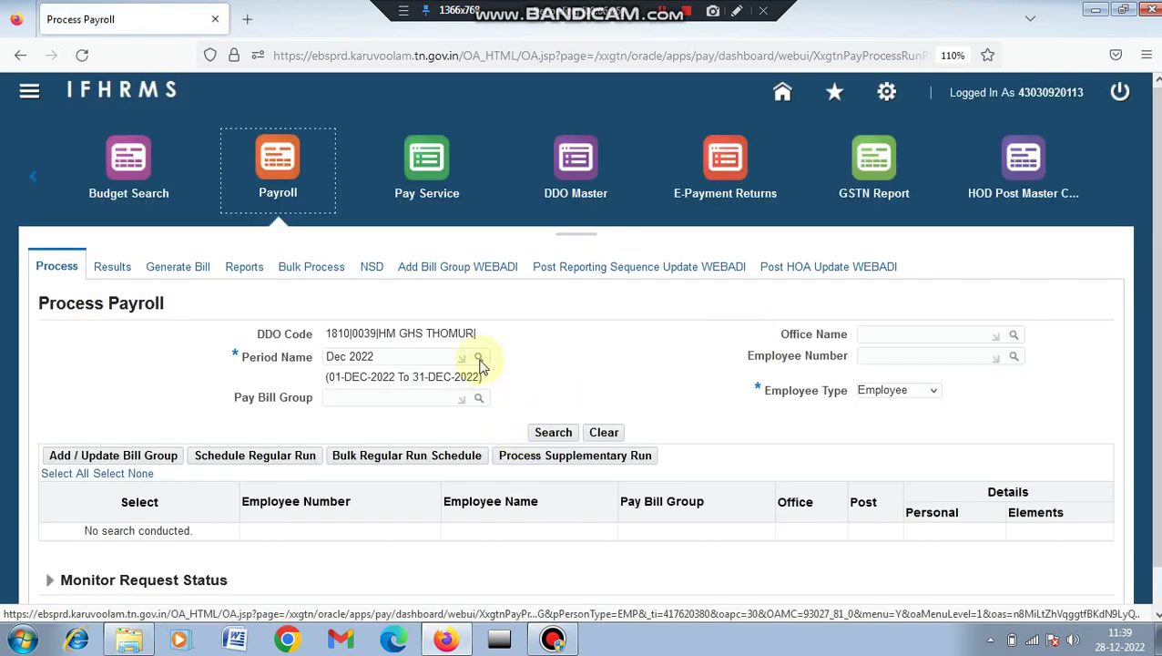
- Search the Dec 2022 payroll for employees in the Tem Maths staff pay bill group
{"action": "left_click", "coordinate": [348, 401]}
{"action": "type", "text": "tem"}
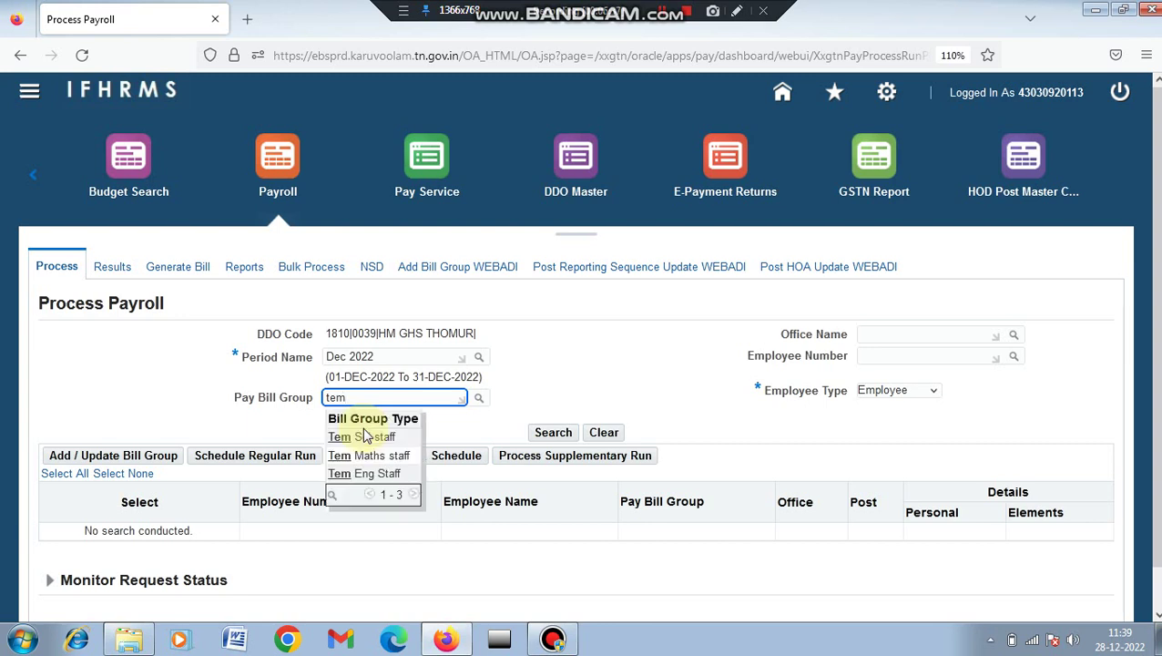
{"action": "left_click", "coordinate": [381, 455]}
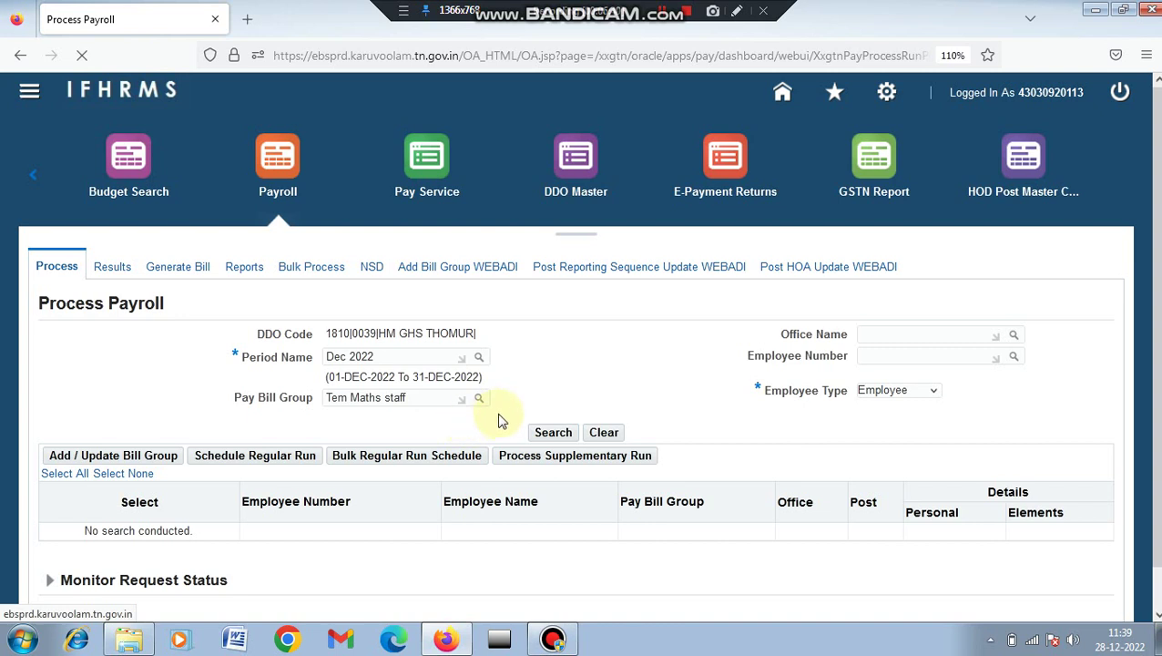
{"action": "left_click", "coordinate": [555, 438]}
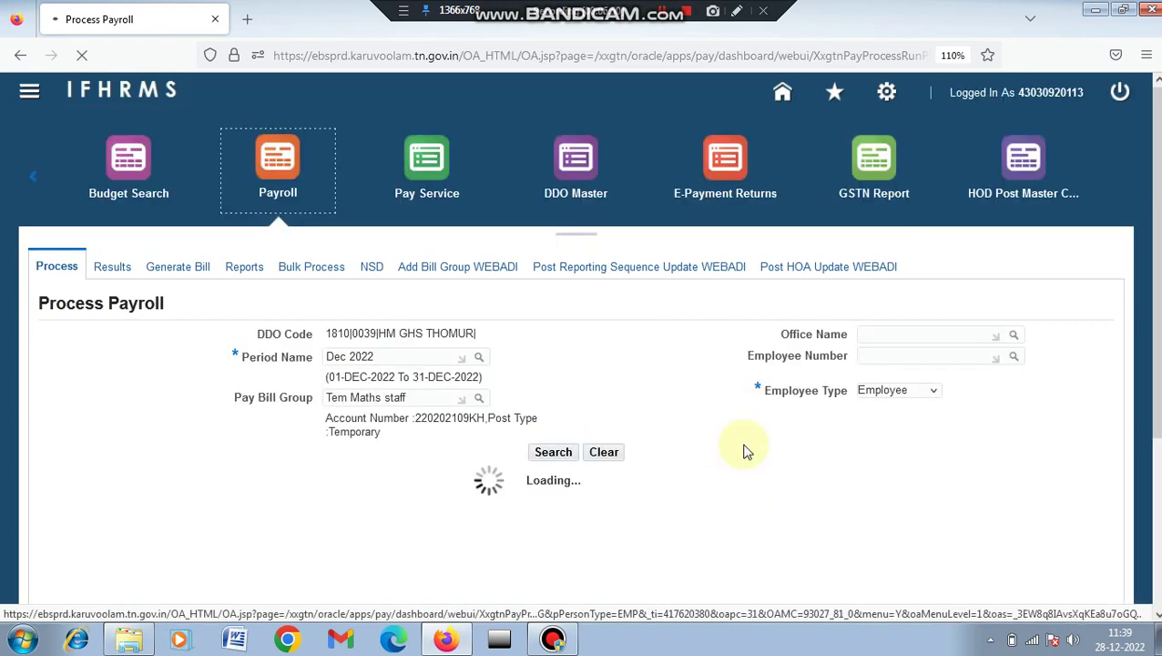
{"action": "scroll", "coordinate": [589, 339], "scroll_direction": "down", "scroll_amount": 3}
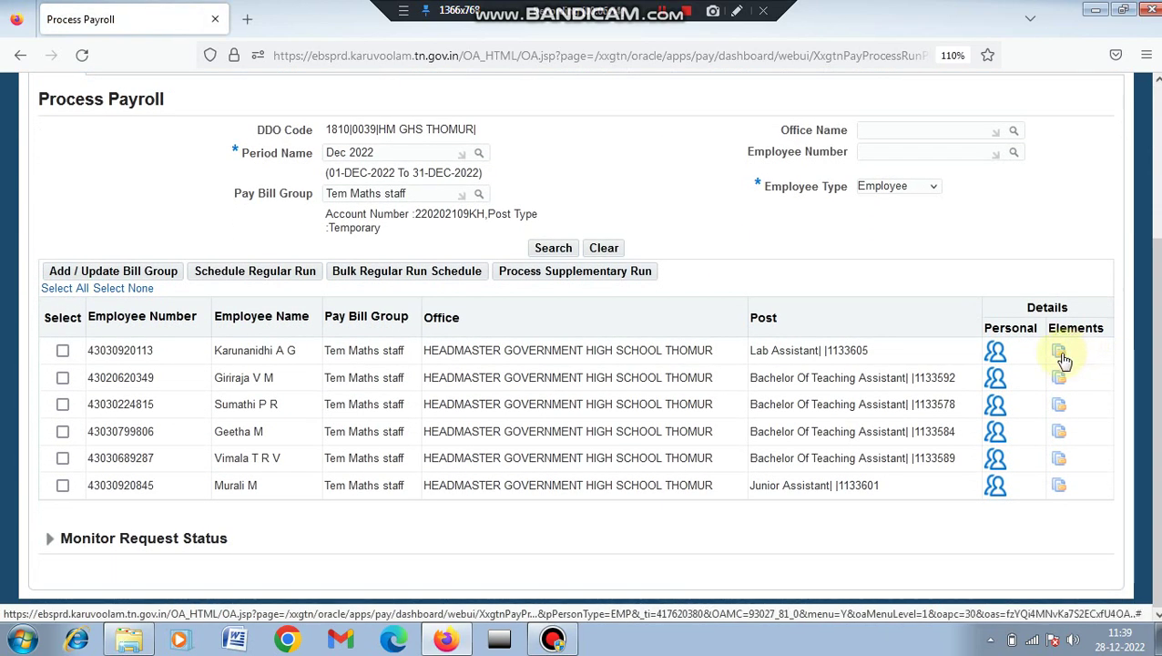
- Check the dues and deduction elements of the first listed employee, then return to Process Payroll
{"action": "left_click", "coordinate": [1066, 361]}
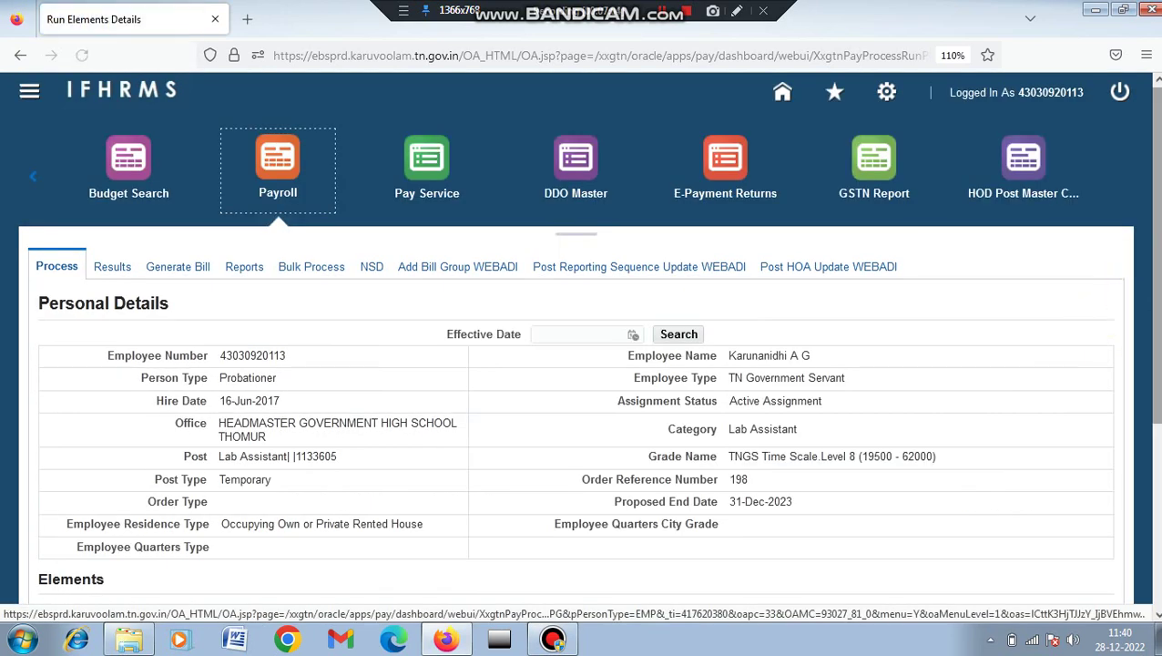
{"action": "left_click_drag", "start_coordinate": [1153, 259], "coordinate": [1153, 441]}
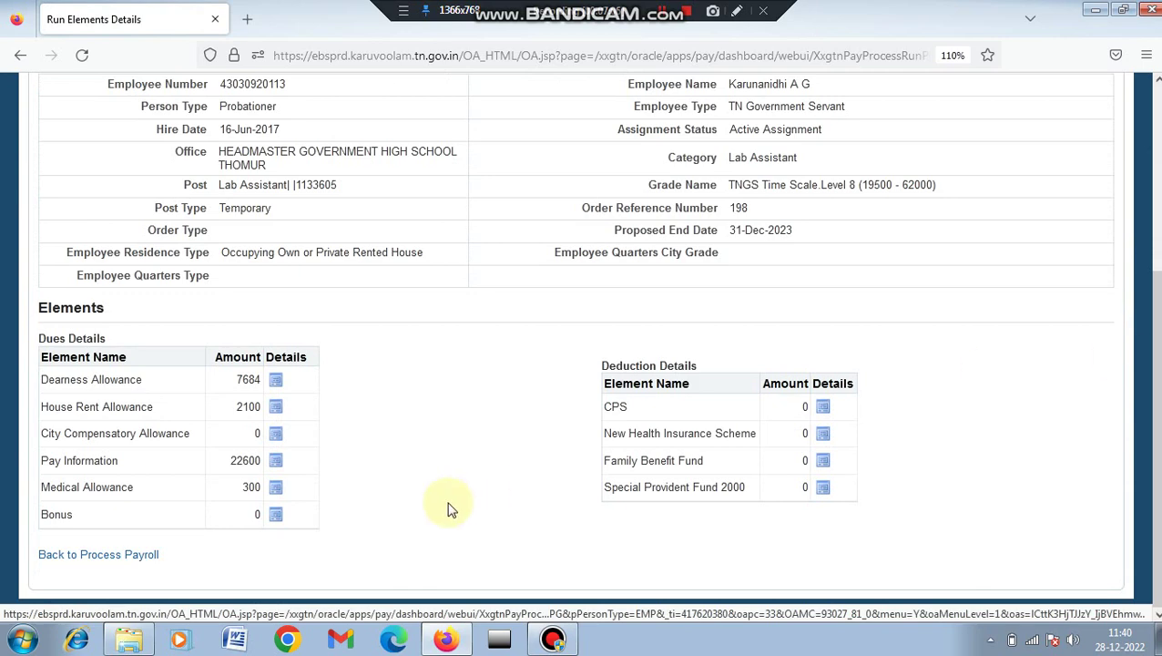
{"action": "left_click", "coordinate": [124, 558]}
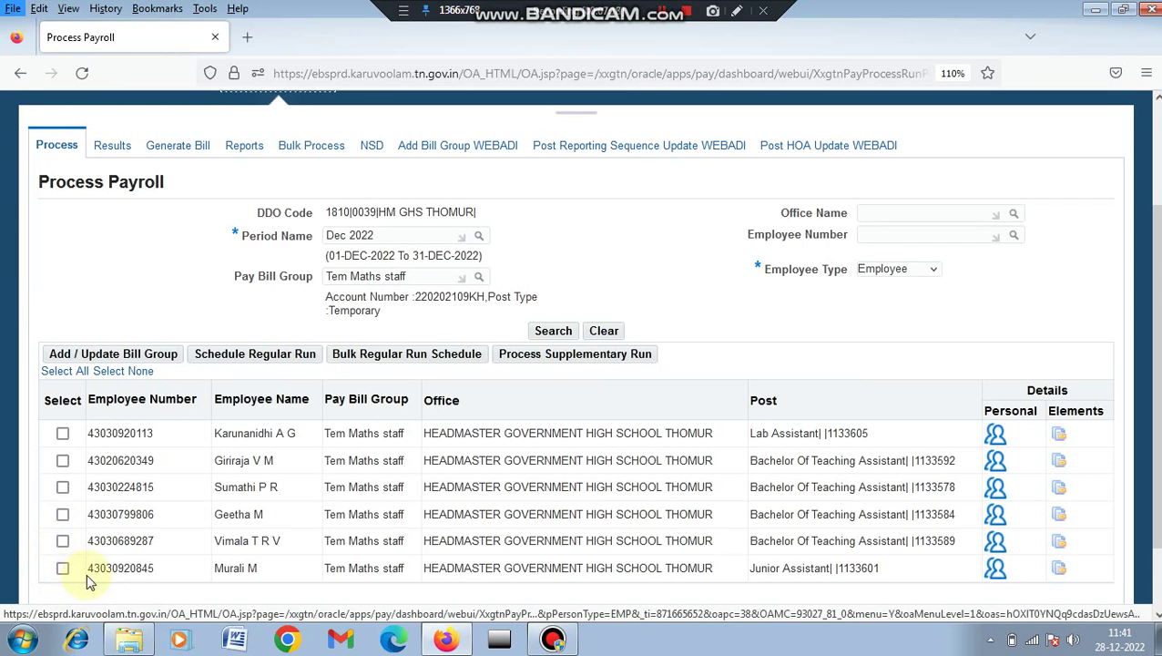
- Select the Lab Assistant and Junior Assistant employees and start a supplementary payroll run for them
{"action": "key", "text": "alt"}
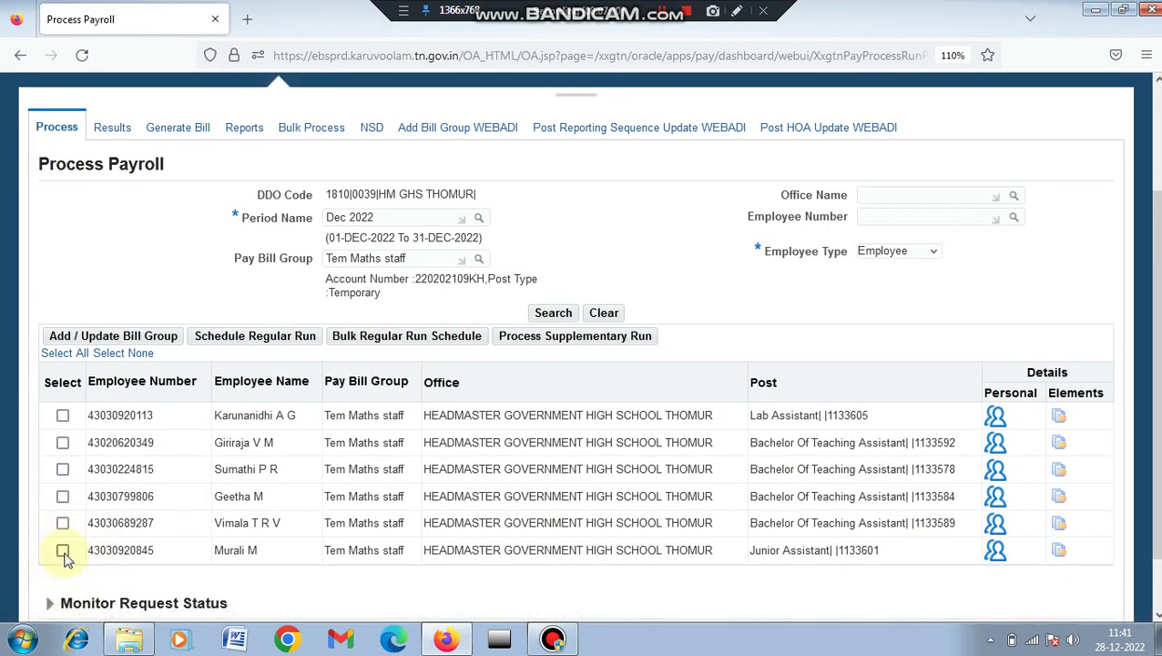
{"action": "left_click", "coordinate": [62, 552]}
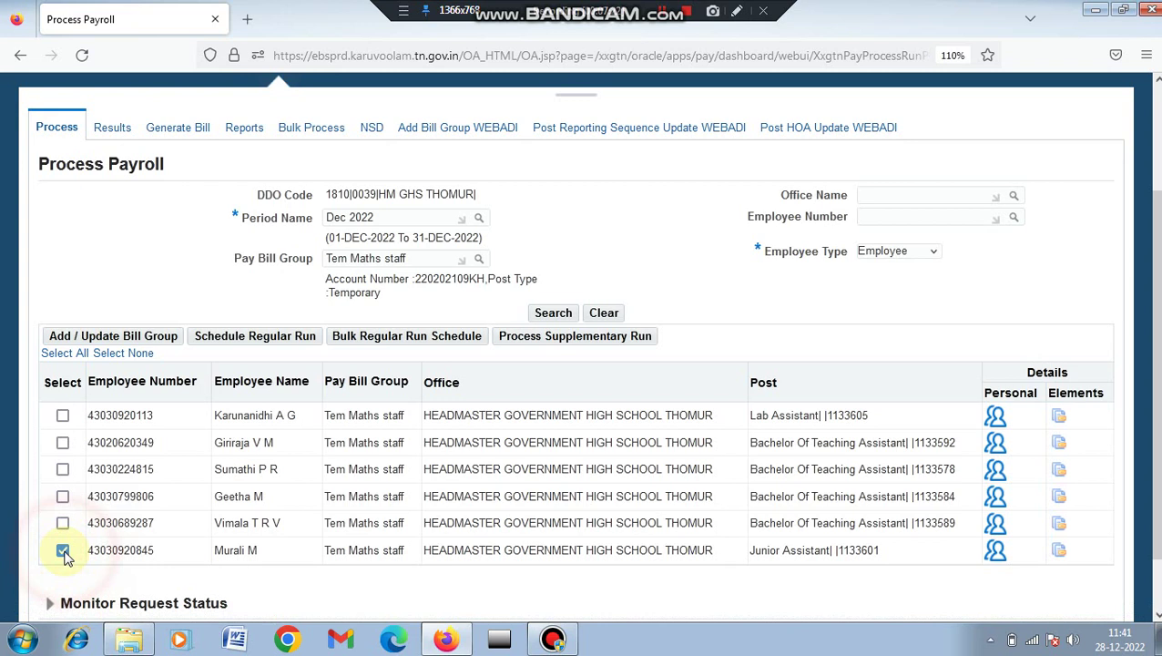
{"action": "left_click", "coordinate": [63, 417]}
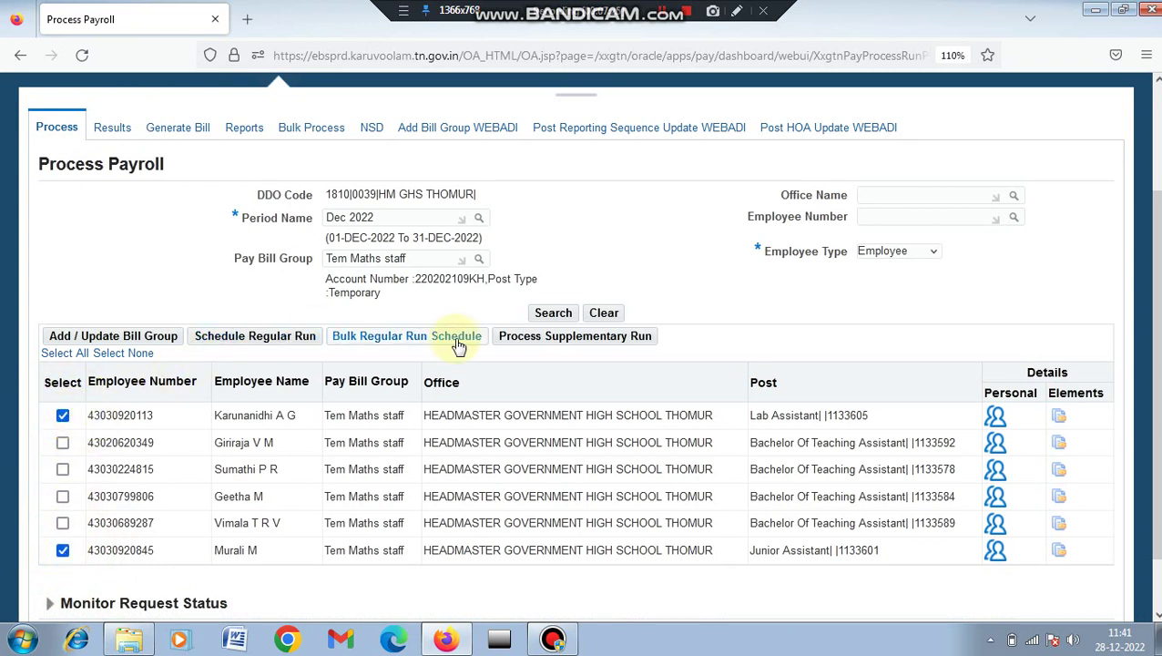
{"action": "left_click", "coordinate": [552, 341]}
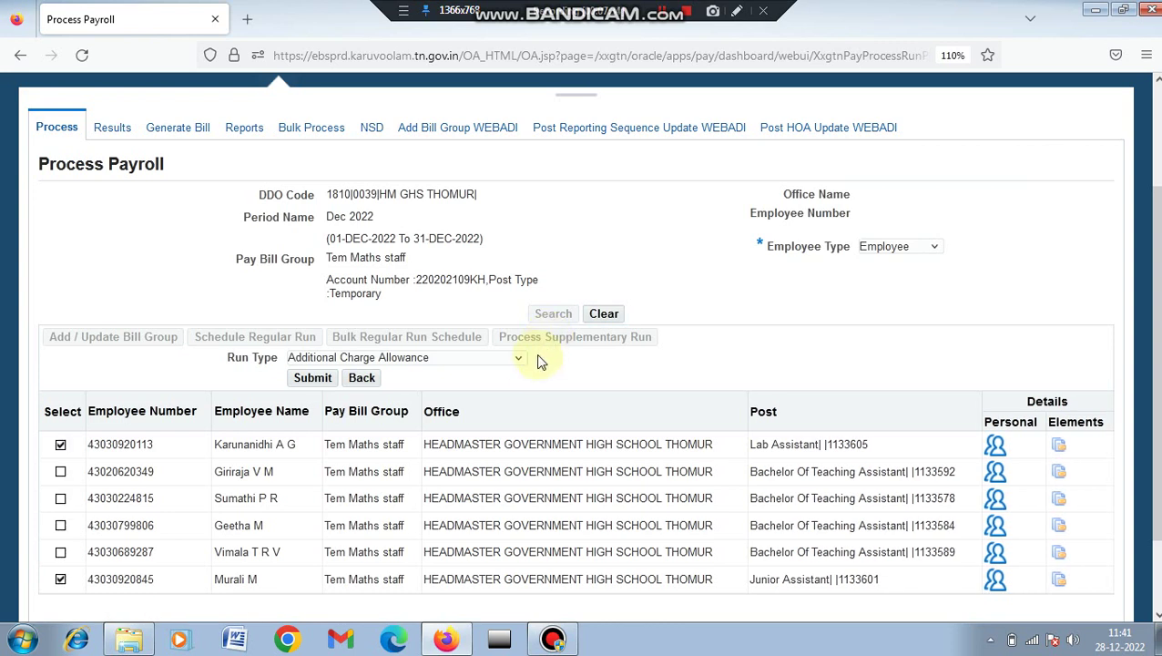
- Submit the supplementary run with the run type Pongal Bonus and acknowledge the confirmation
{"action": "left_click", "coordinate": [519, 363]}
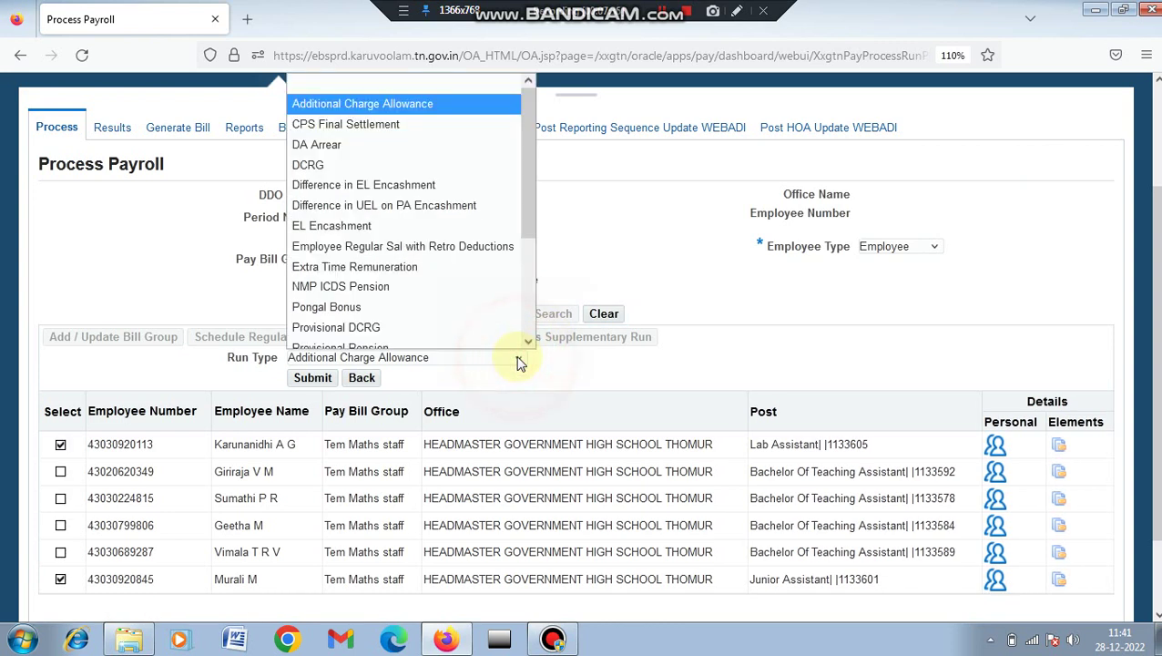
{"action": "left_click", "coordinate": [363, 307]}
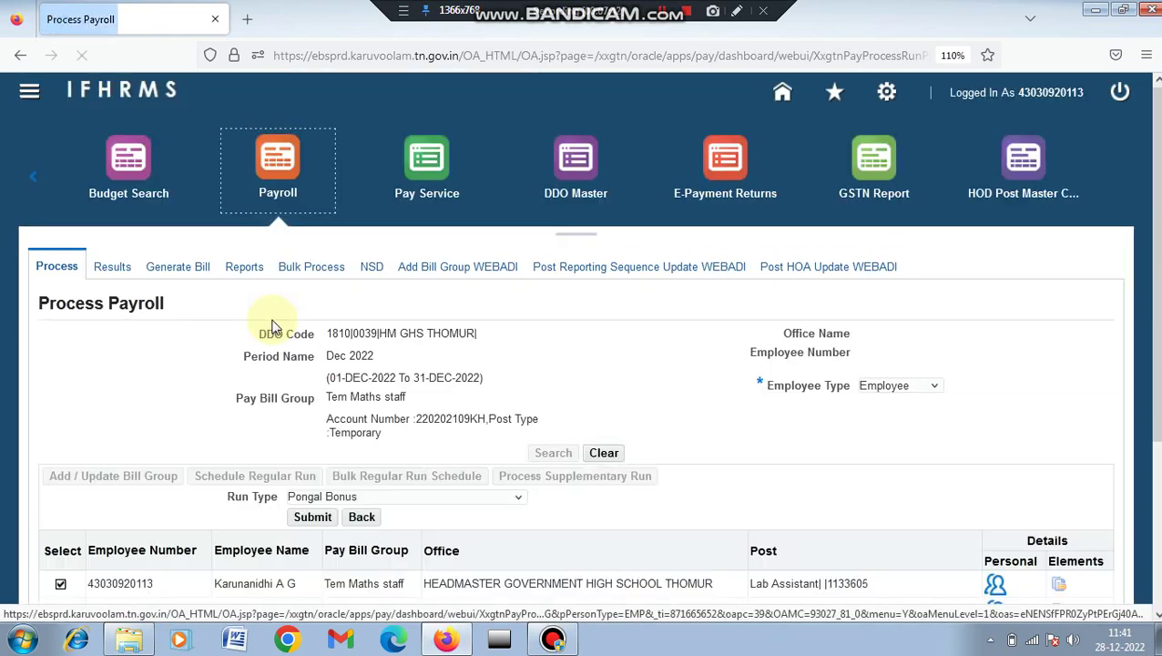
{"action": "left_click", "coordinate": [313, 517]}
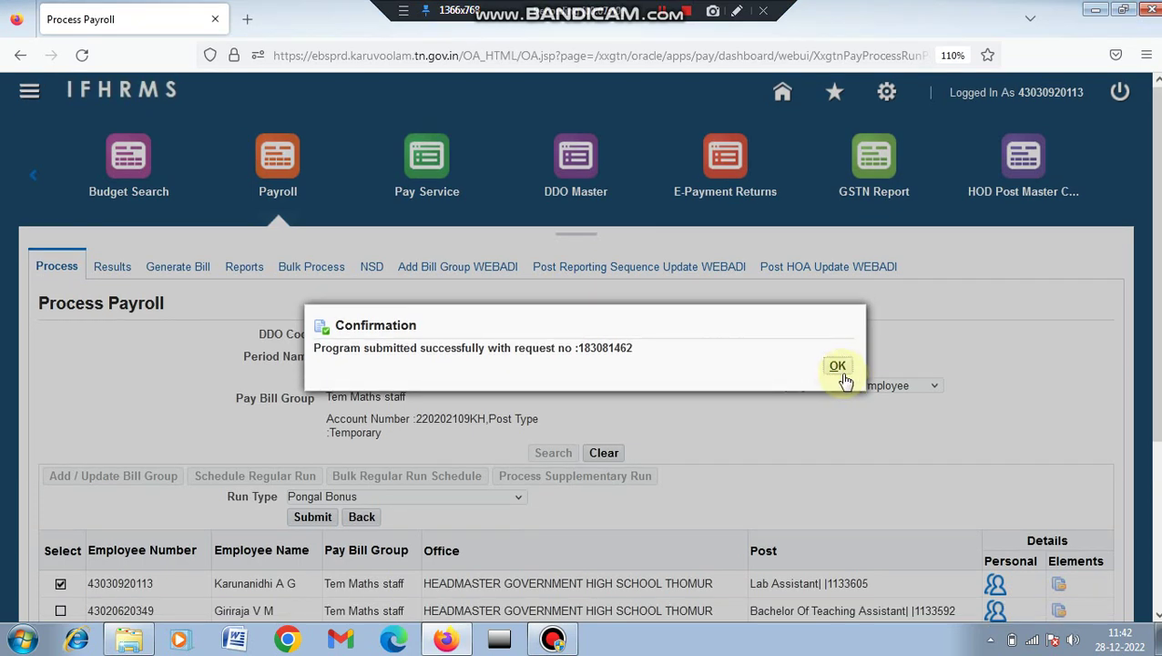
{"action": "left_click", "coordinate": [839, 371]}
{"action": "left_click", "coordinate": [839, 369]}
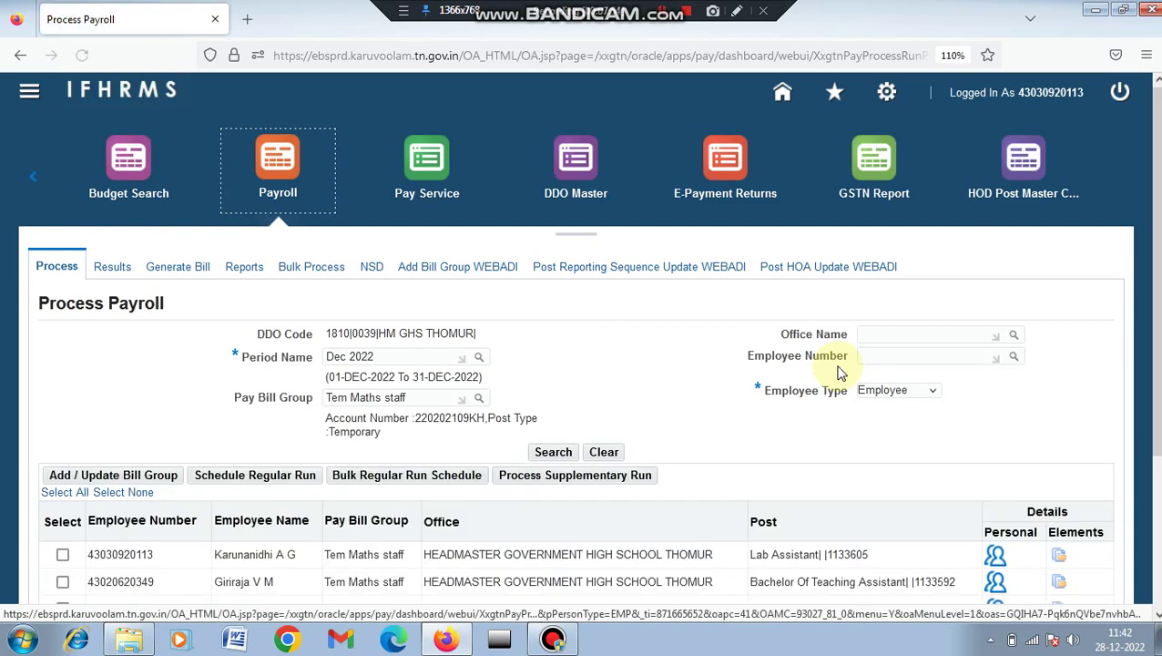
- Refresh the request status list to check the submitted Dec-2022 payroll run
{"action": "key", "text": "alt"}
{"action": "scroll", "coordinate": [583, 364], "scroll_direction": "down", "scroll_amount": 3}
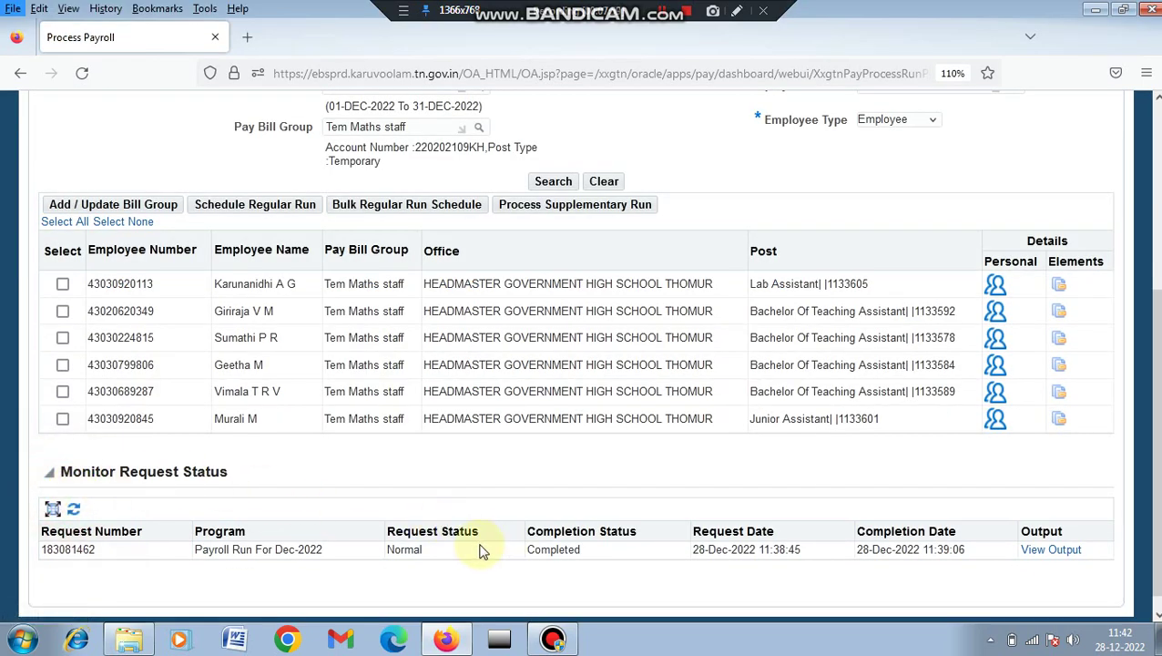
{"action": "left_click", "coordinate": [75, 510]}
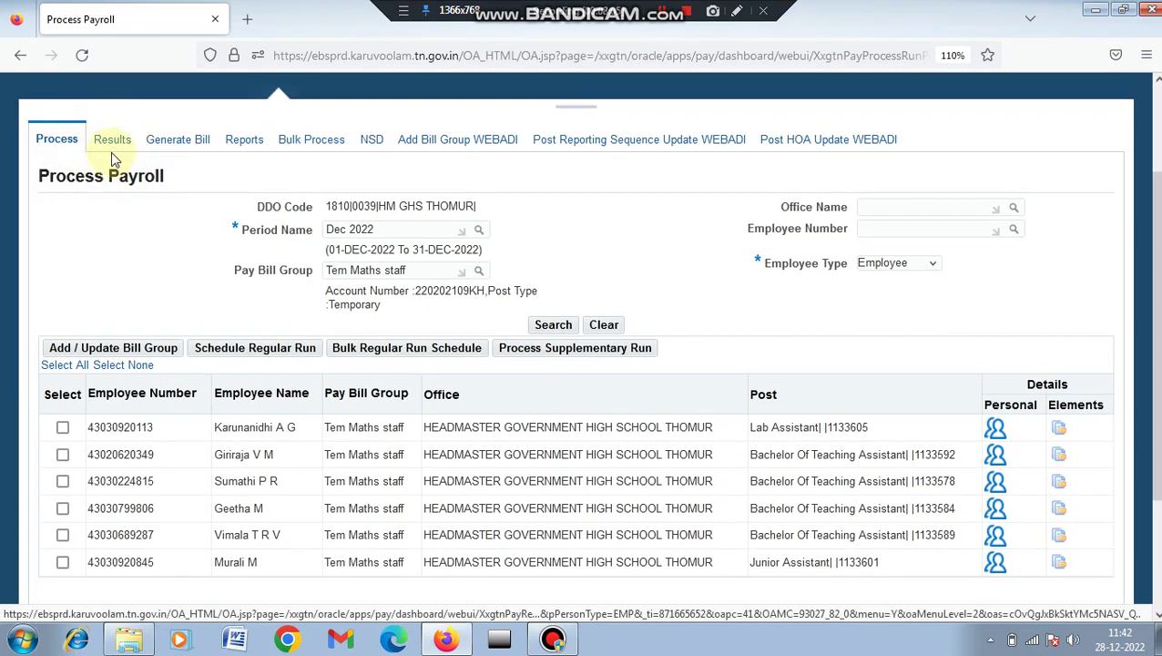
- Open the Payroll Results page and set its context to Previous Months Payroll
{"action": "left_click", "coordinate": [112, 144]}
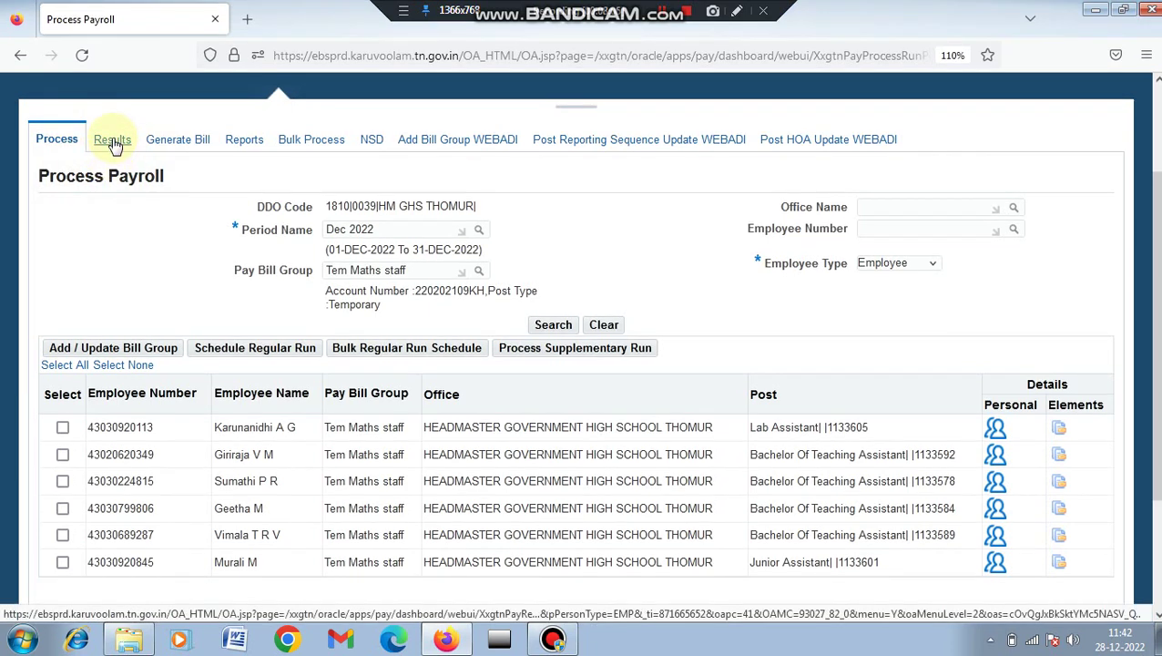
{"action": "left_click", "coordinate": [113, 143]}
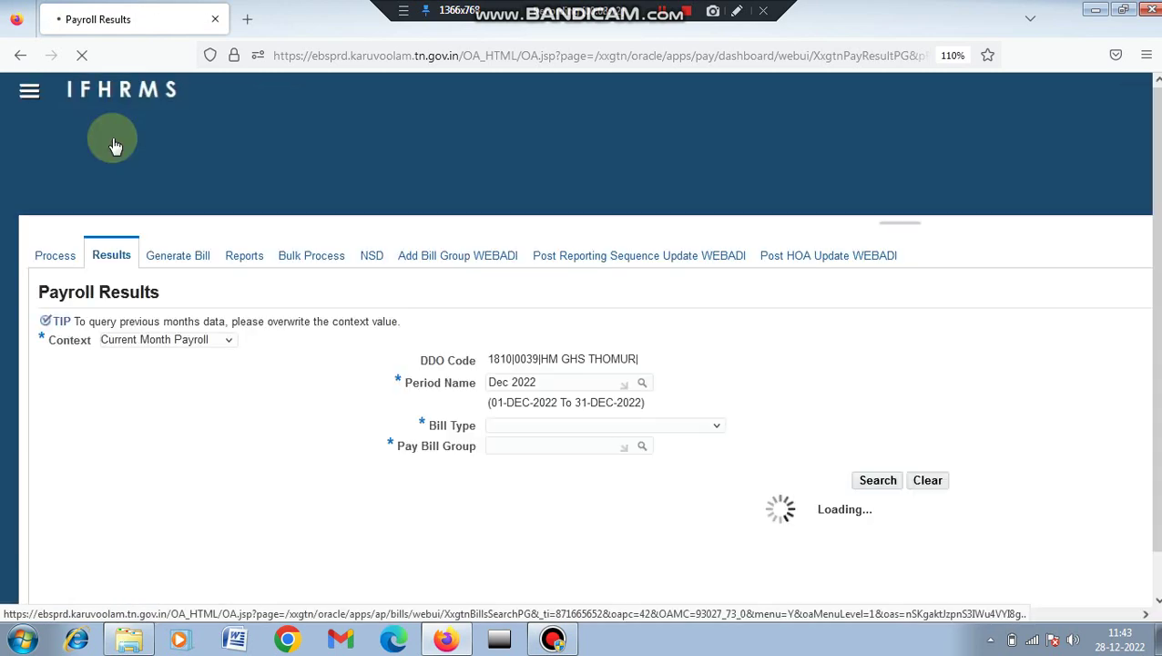
{"action": "key", "text": "alt"}
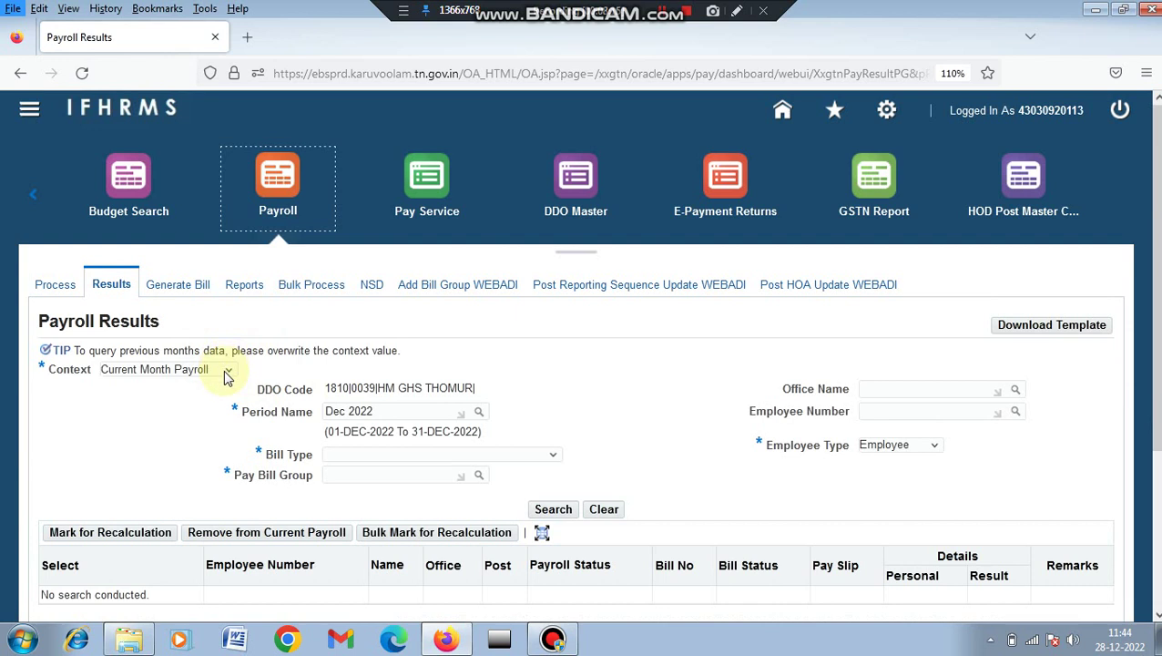
{"action": "left_click", "coordinate": [228, 378]}
{"action": "left_click", "coordinate": [206, 410]}
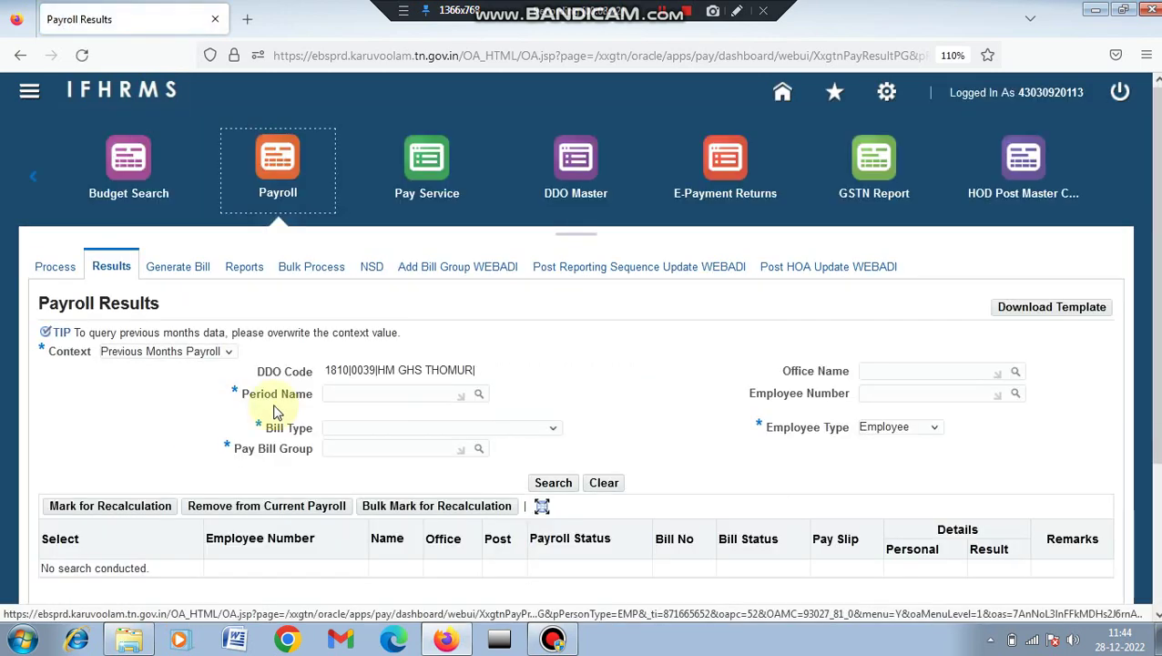
- Set the payroll results period name to Dec 2022
{"action": "left_click", "coordinate": [333, 392]}
{"action": "type", "text": "dec"}
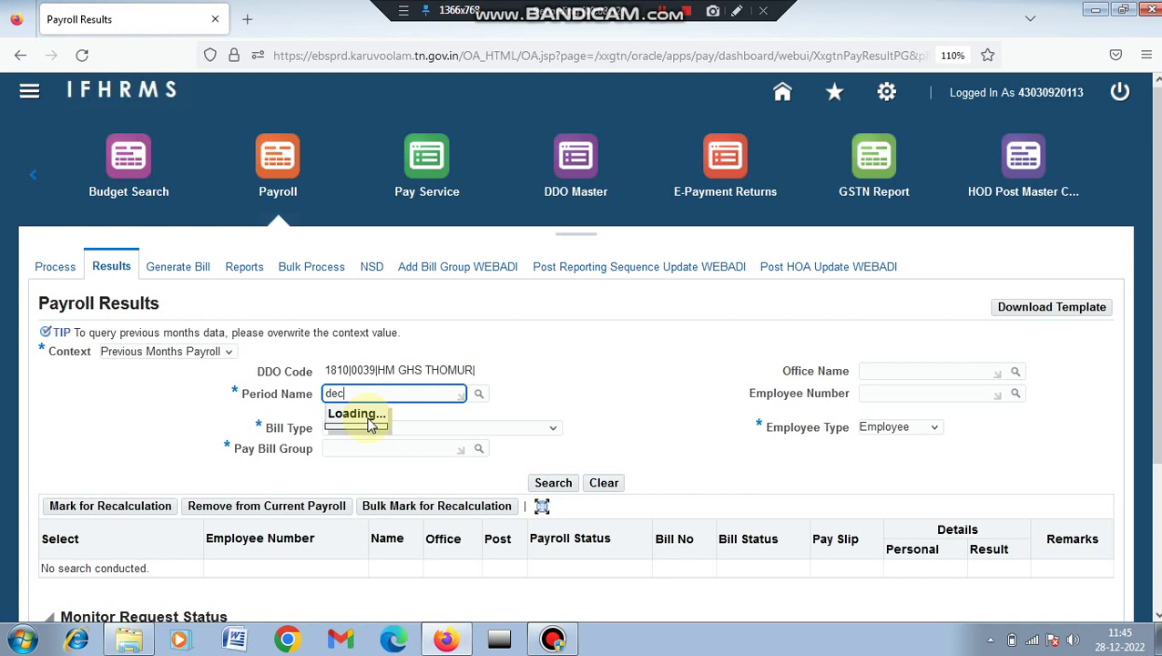
{"action": "left_click", "coordinate": [377, 434]}
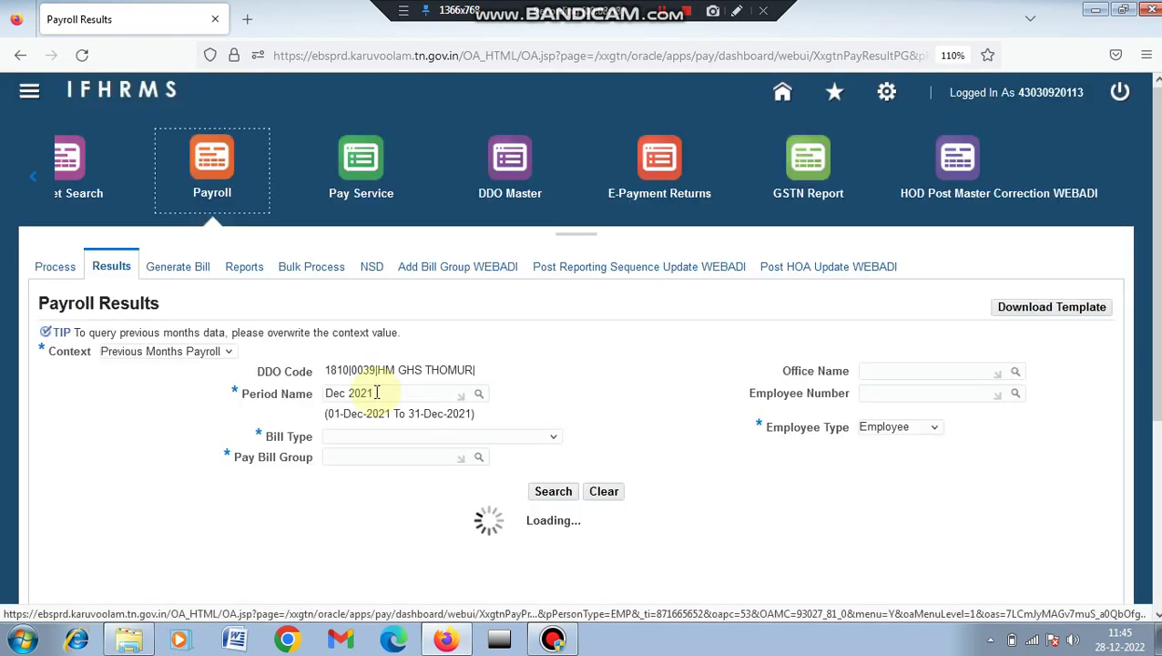
{"action": "left_click", "coordinate": [374, 392]}
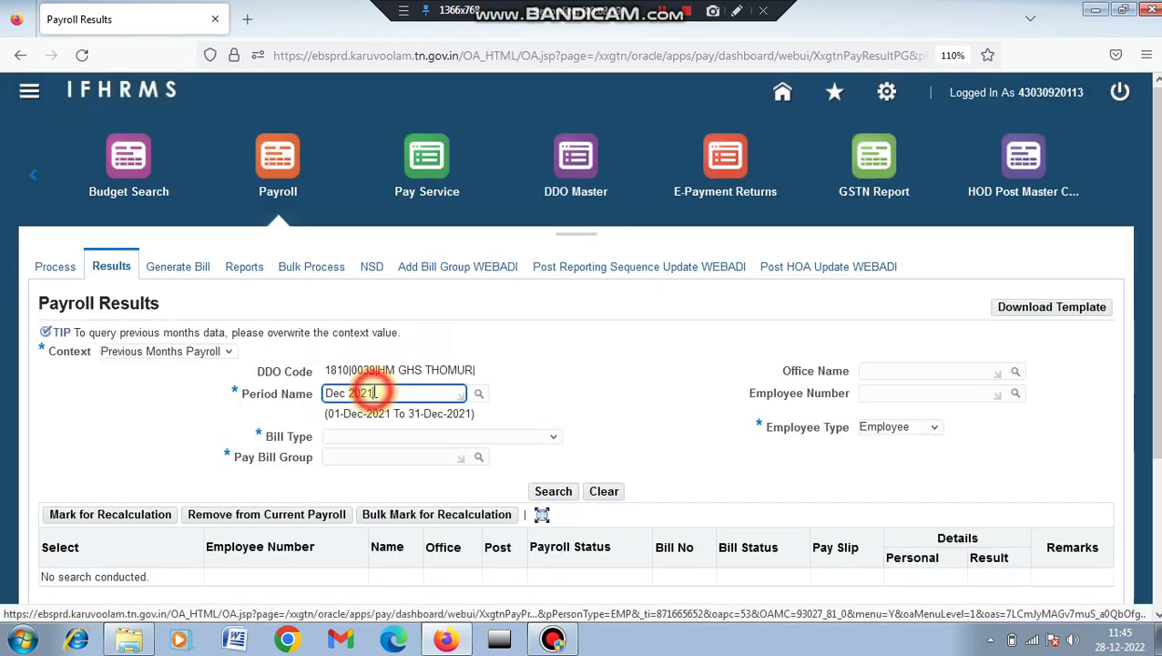
{"action": "key", "text": "BackSpace"}
{"action": "type", "text": "2"}
{"action": "key", "text": "Tab"}
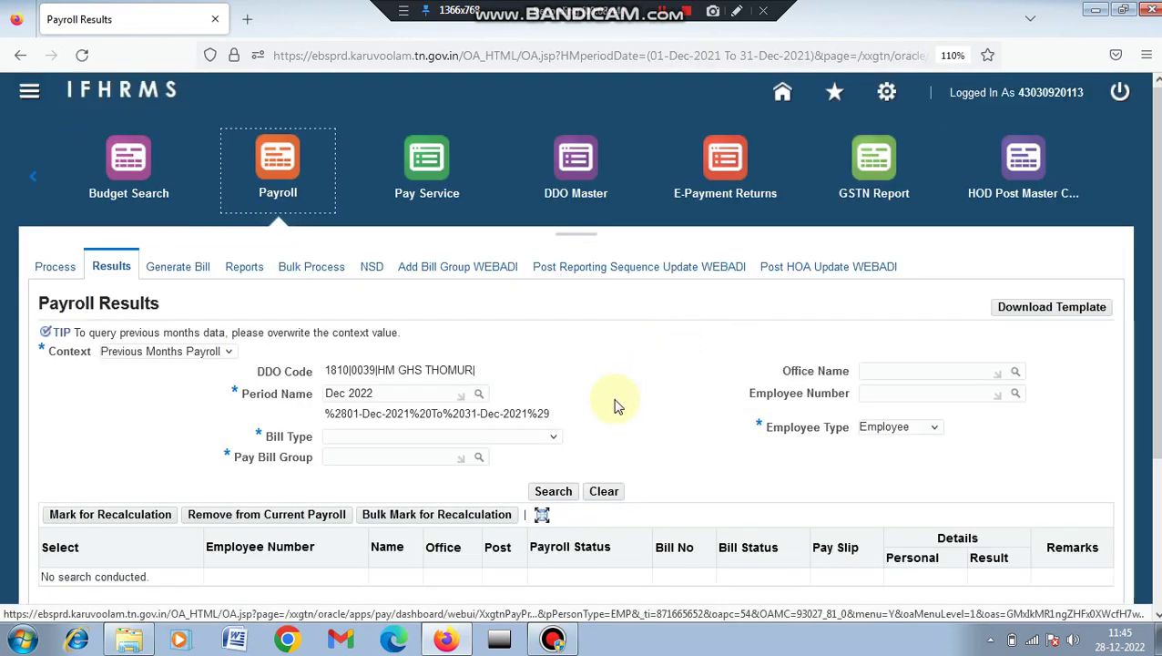
- Search the payroll results for bill type Pongal Bonus and the Tem Maths staff pay bill group, and review the employees' payroll status
{"action": "left_click", "coordinate": [552, 437]}
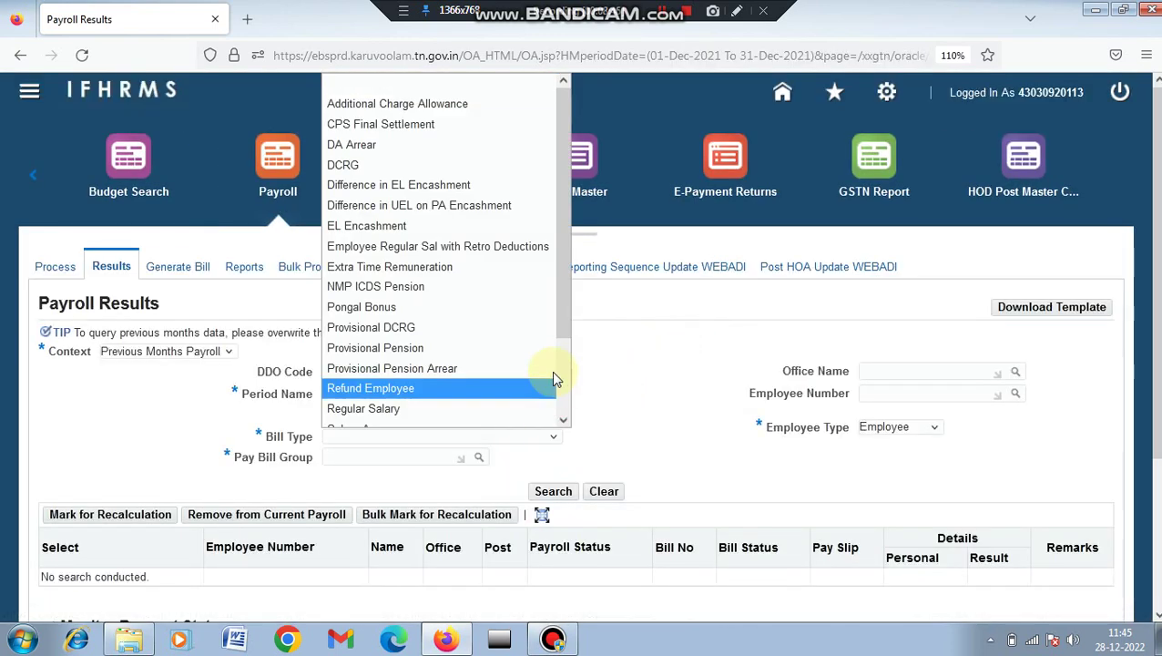
{"action": "left_click", "coordinate": [422, 308]}
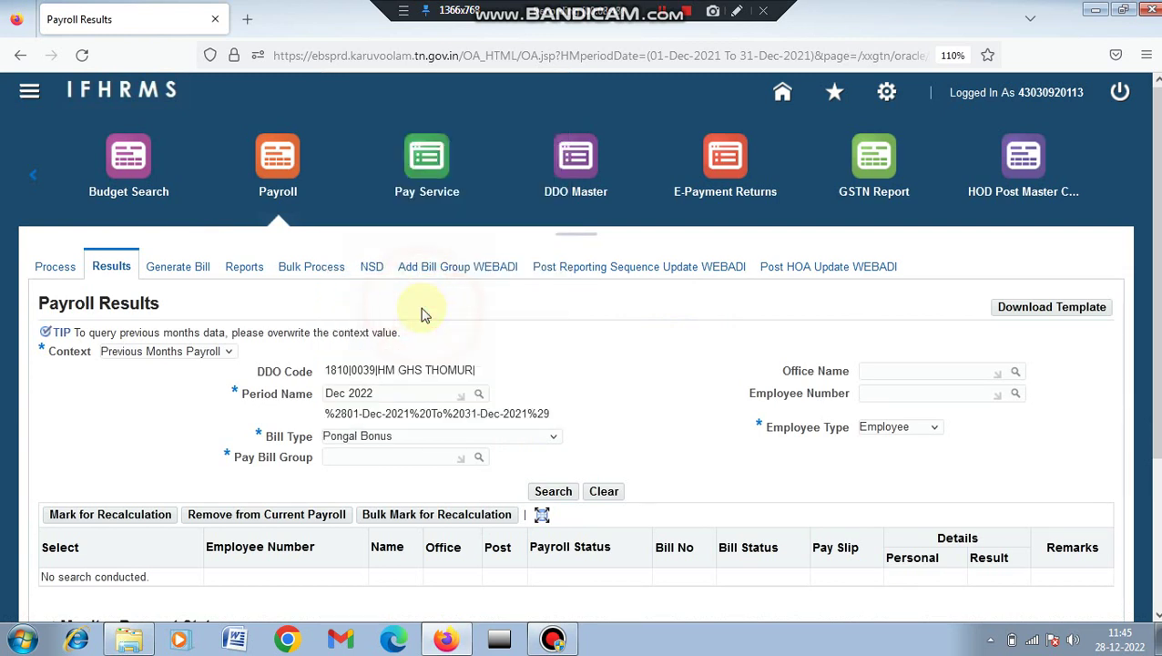
{"action": "left_click", "coordinate": [339, 459]}
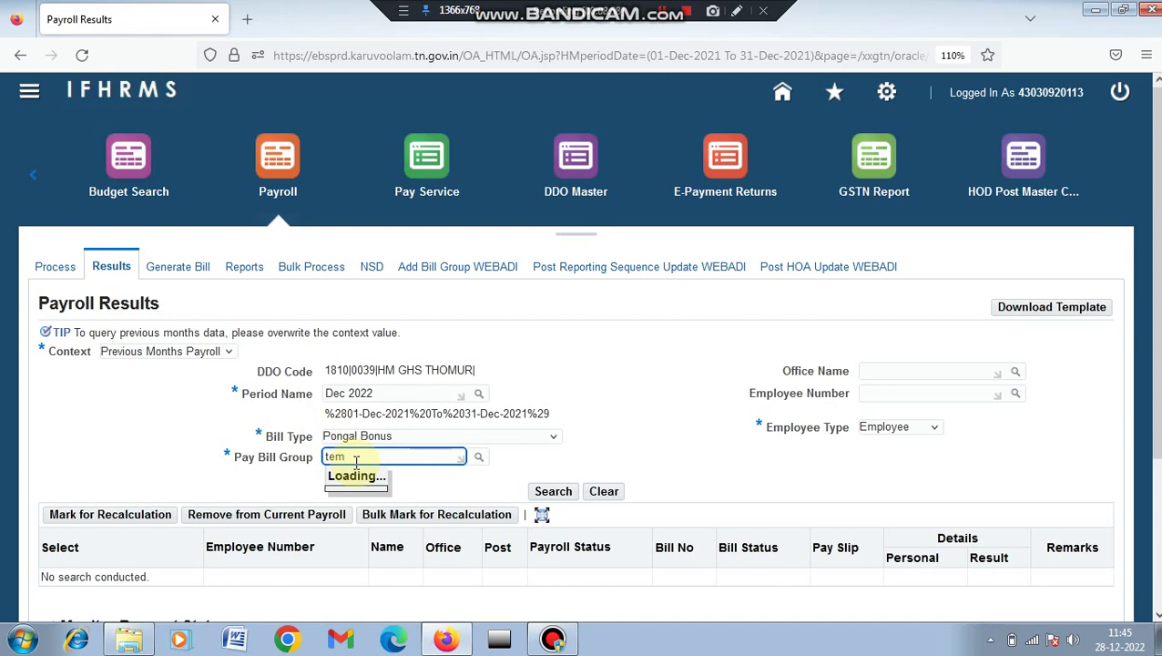
{"action": "left_click", "coordinate": [368, 512]}
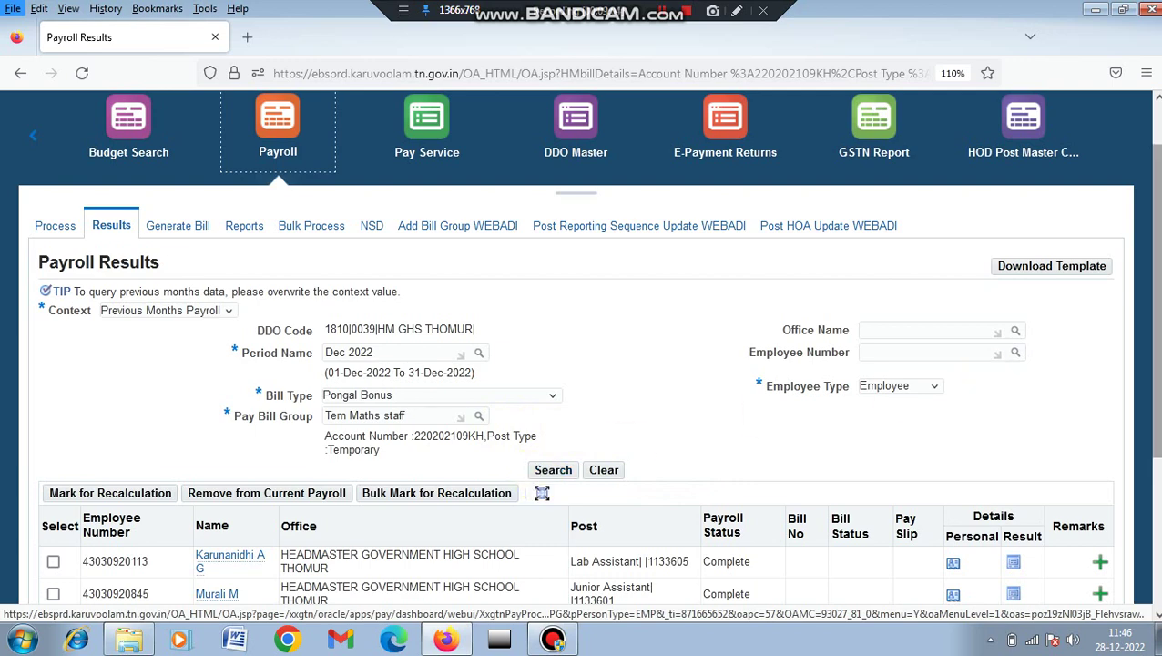
{"action": "scroll", "coordinate": [1159, 282], "scroll_direction": "down", "scroll_amount": 2}
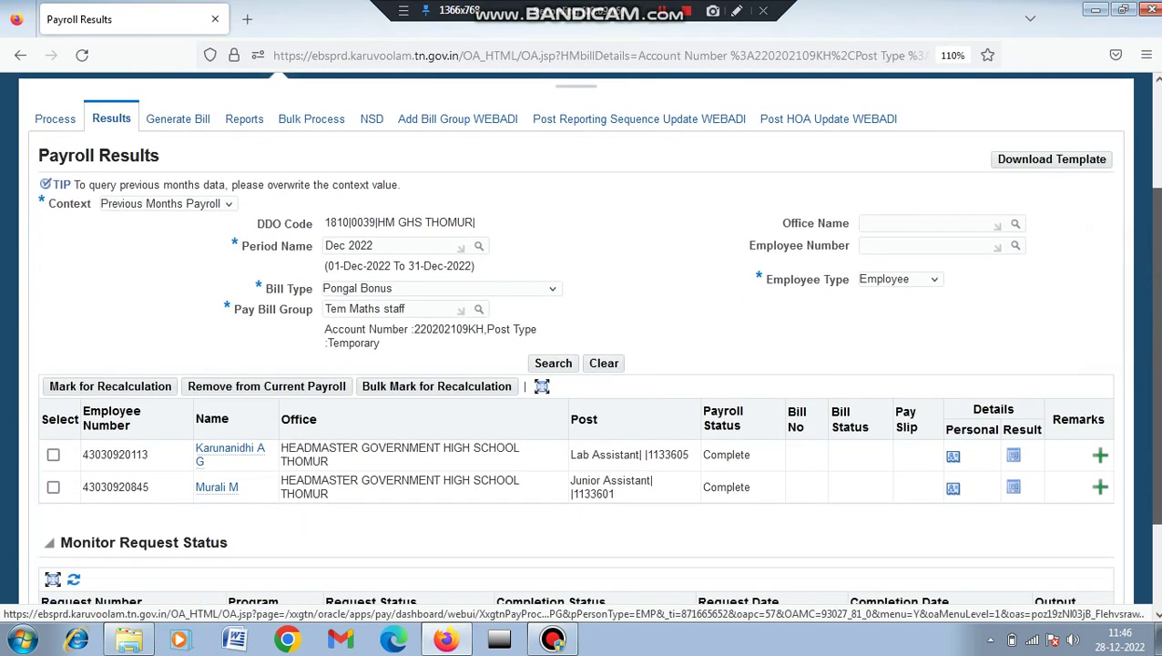
{"action": "scroll", "coordinate": [1159, 282], "scroll_direction": "up", "scroll_amount": 3}
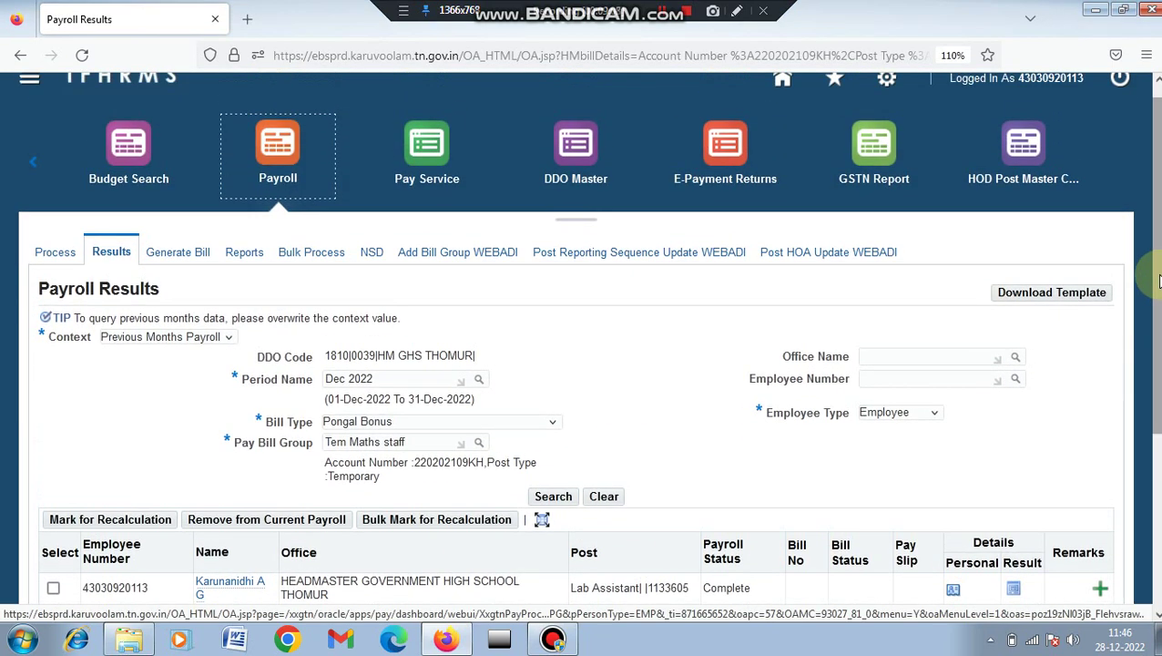
- Open Bill Generation for a supplementary salary bill with Previous Months Payroll, Dec 2022, Pongal Bonus and Tem Maths staff
{"action": "left_click", "coordinate": [198, 259]}
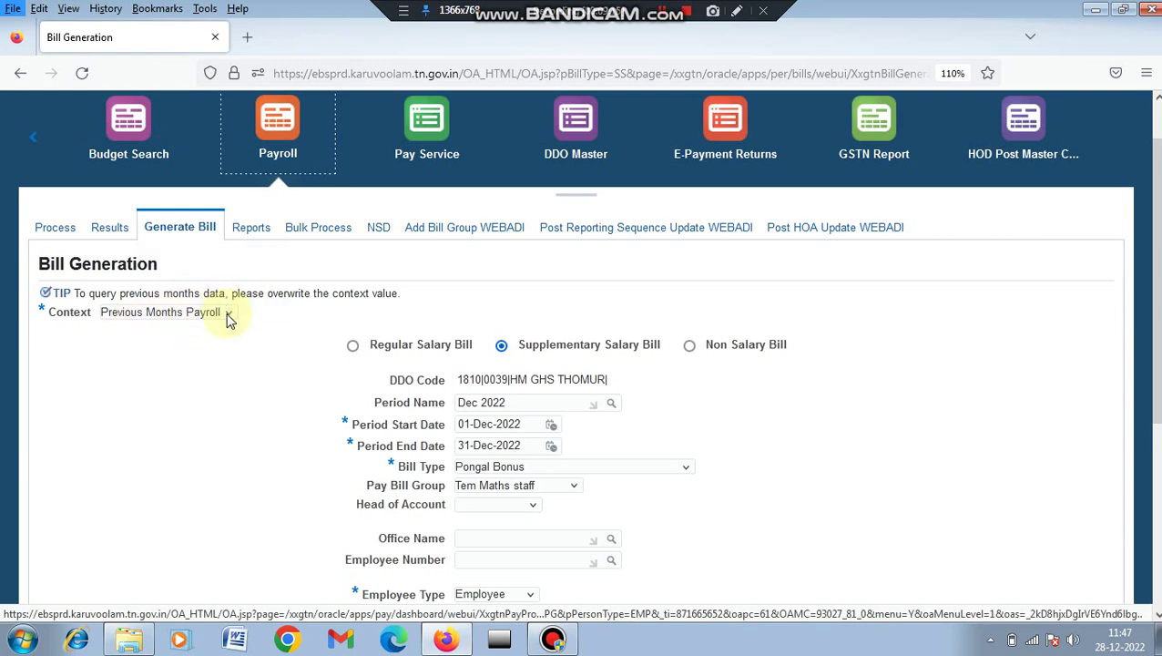
{"action": "left_click", "coordinate": [229, 315]}
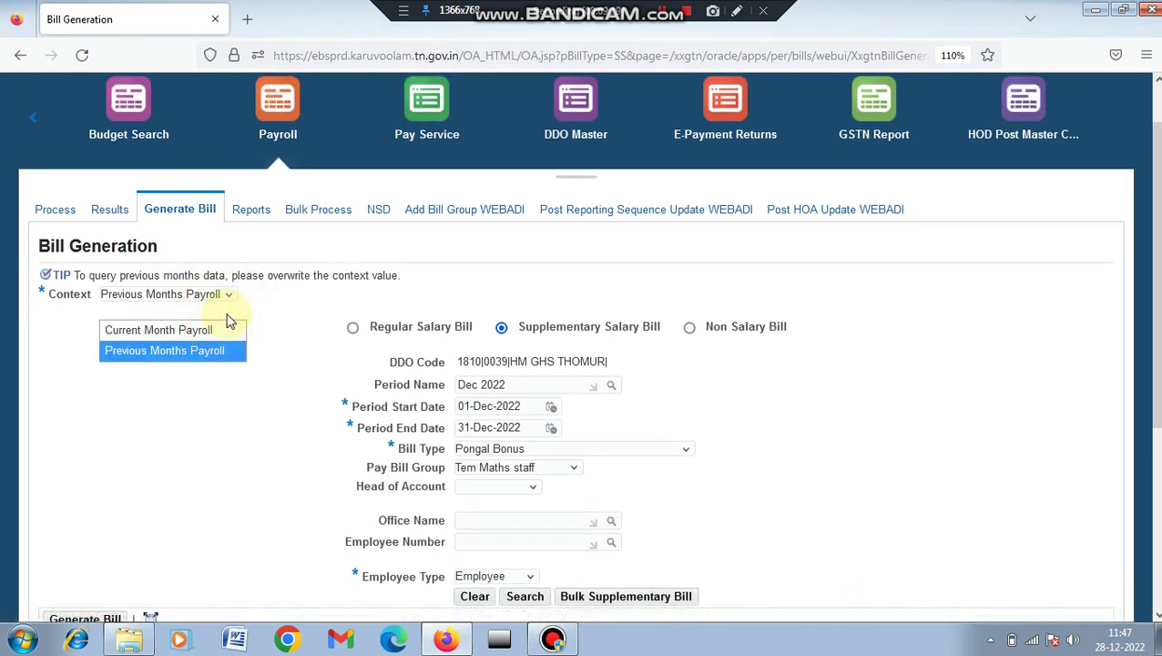
{"action": "left_click", "coordinate": [207, 353]}
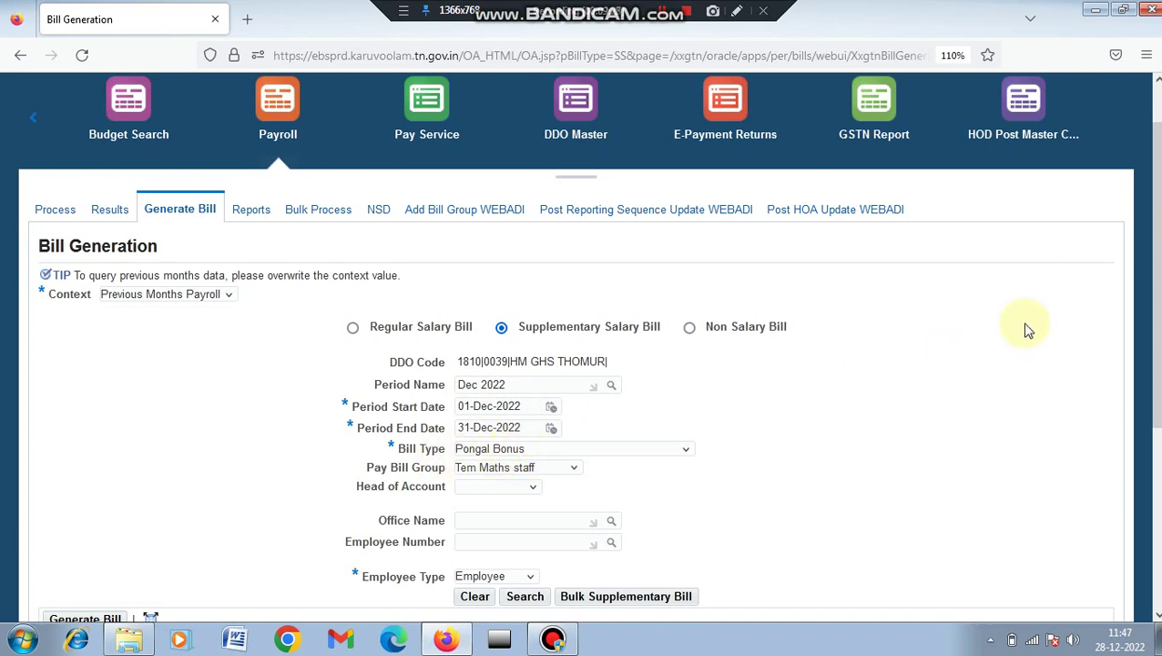
- Generate the Pongal Bonus bill for all listed employees, confirm its creation and check the request status
{"action": "scroll", "coordinate": [1141, 225], "scroll_direction": "down", "scroll_amount": 3}
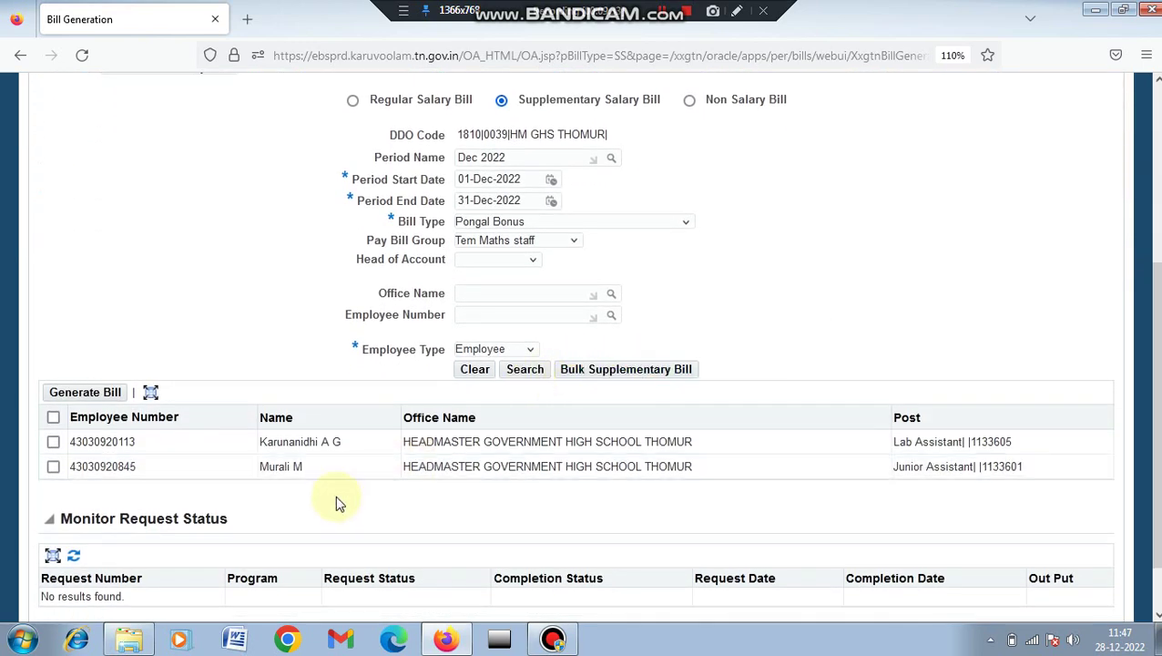
{"action": "left_click", "coordinate": [53, 419]}
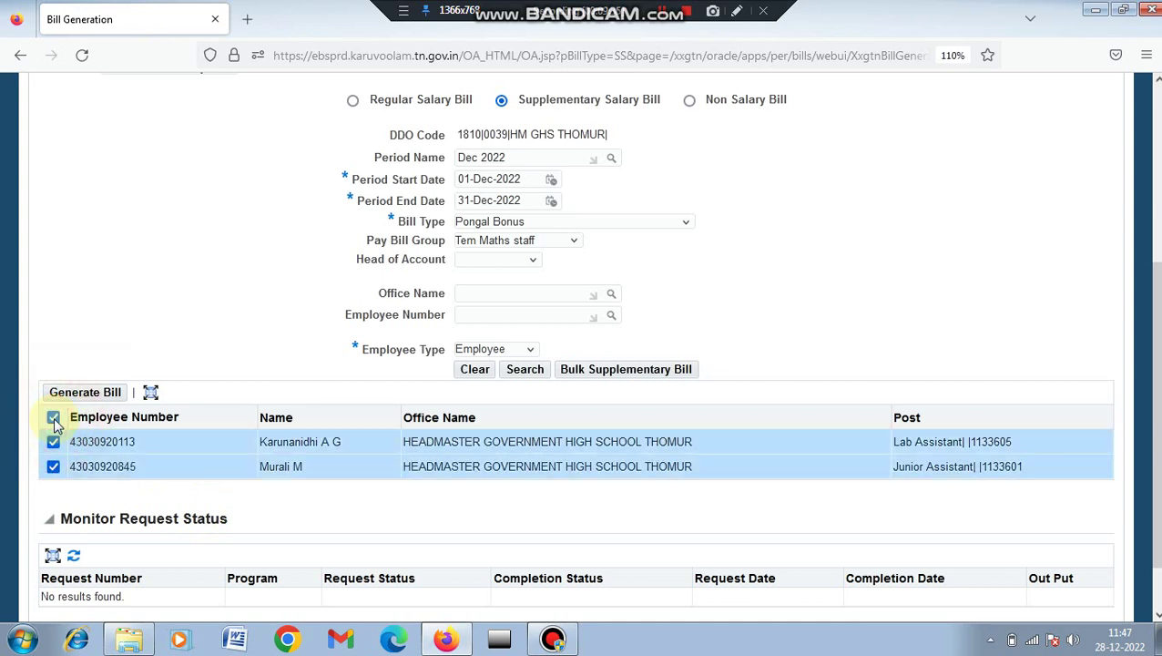
{"action": "left_click", "coordinate": [104, 398]}
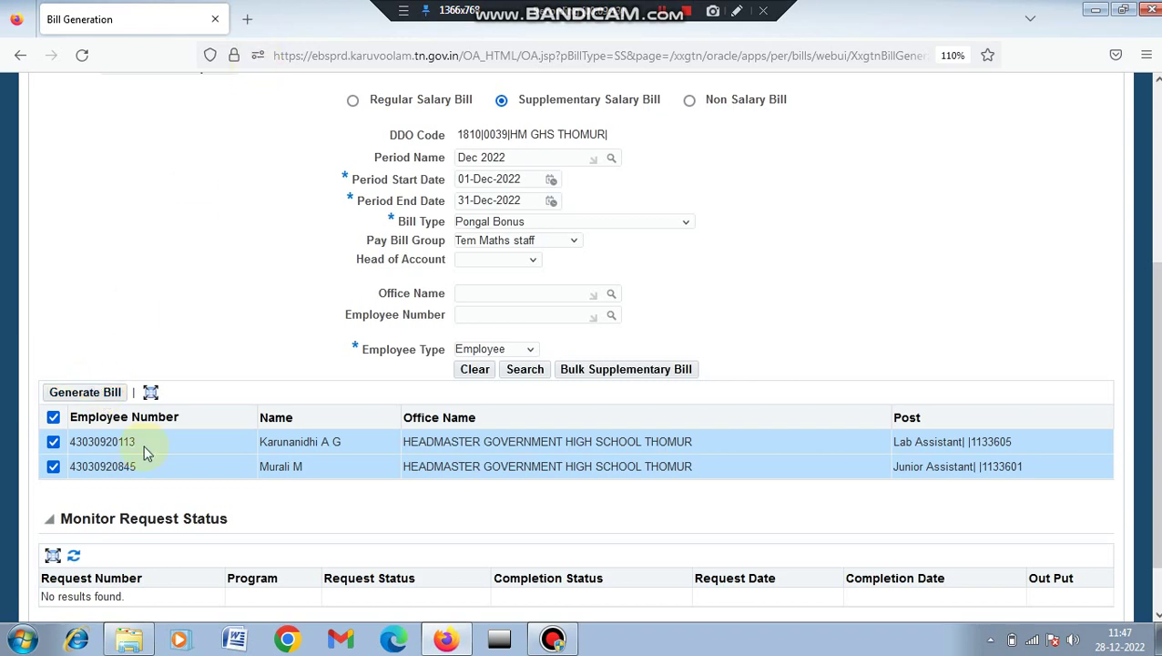
{"action": "left_click", "coordinate": [109, 401]}
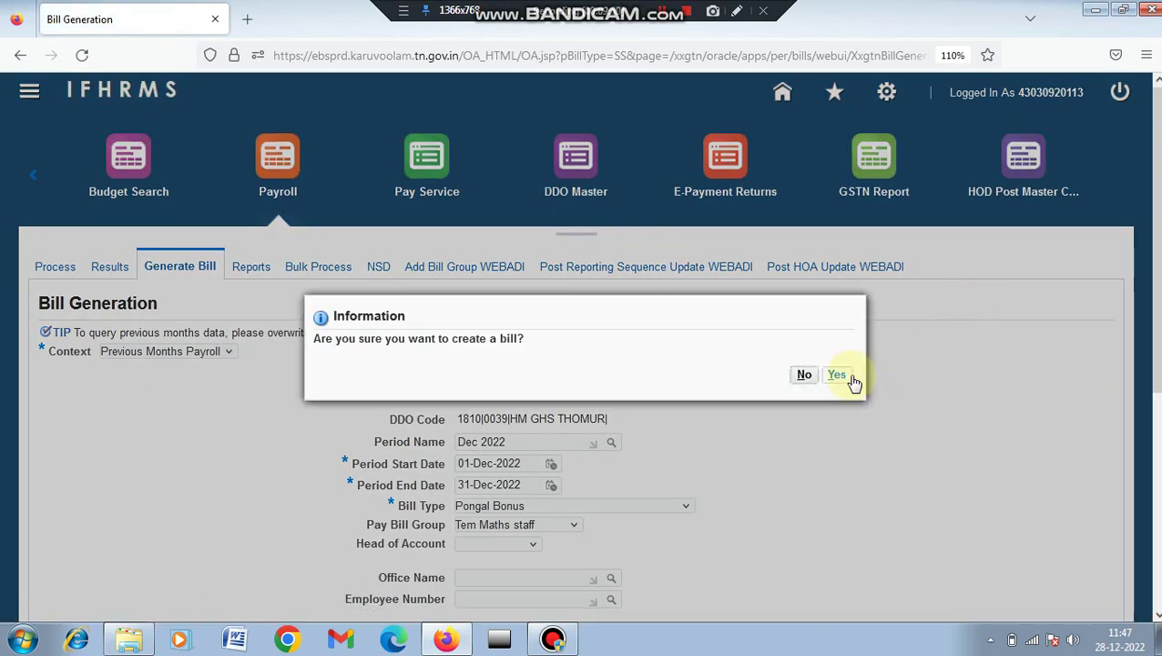
{"action": "left_click", "coordinate": [838, 378]}
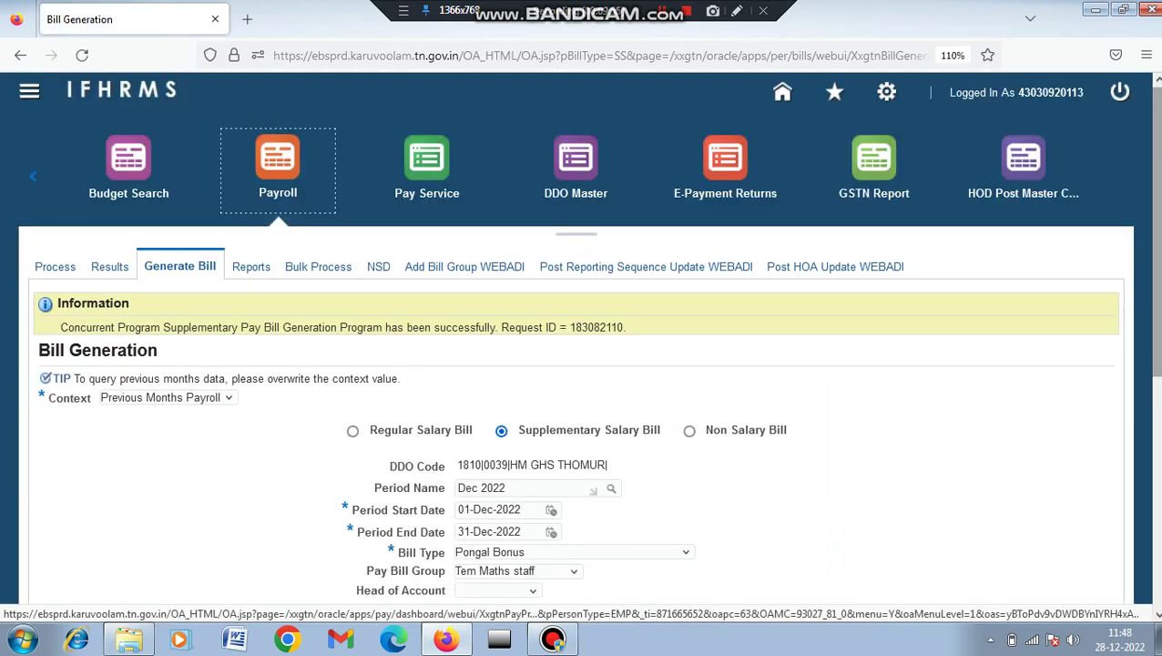
{"action": "key", "text": "alt"}
{"action": "scroll", "coordinate": [626, 545], "scroll_direction": "down", "scroll_amount": 5}
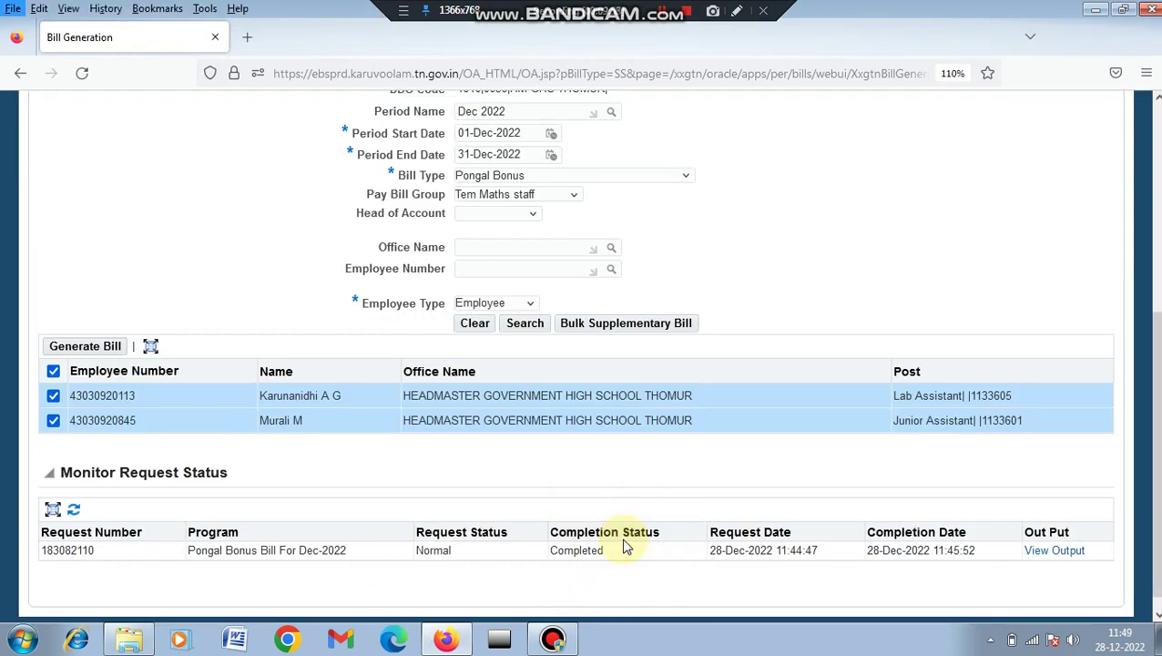